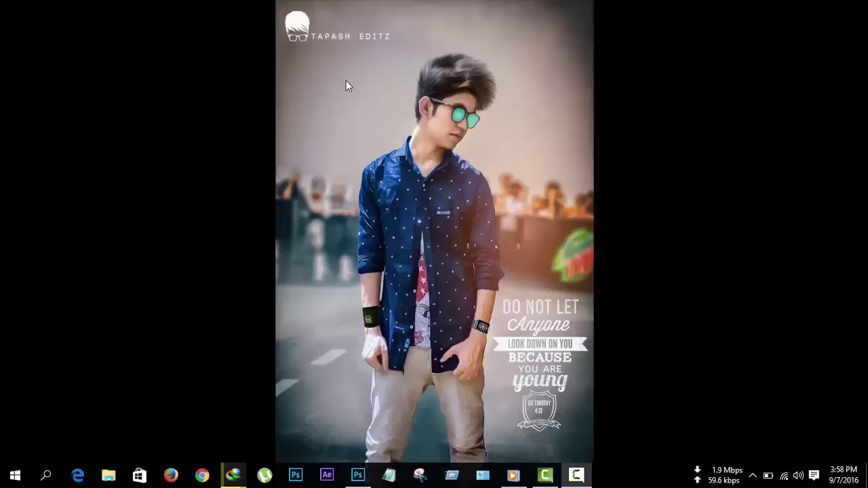
# Refresh the desktop and bring forward the Photoshop window holding the motorbike photo
pyautogui.rightClick(346, 80)
pyautogui.click(373, 120)
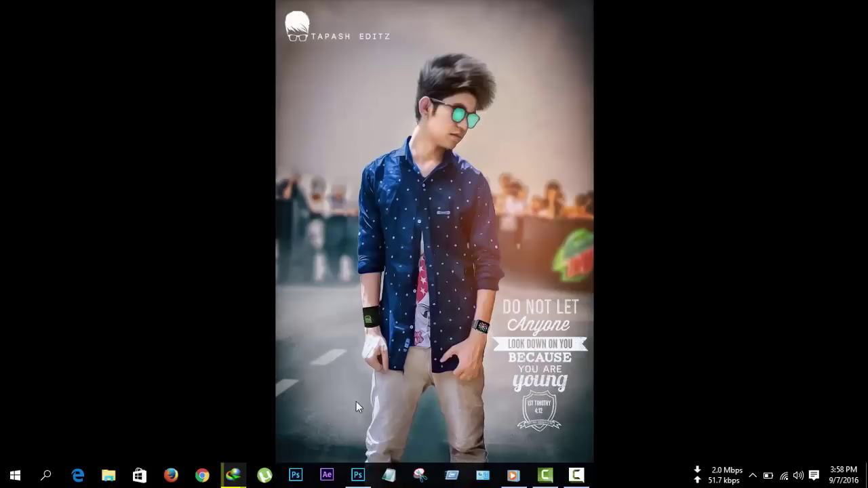
pyautogui.click(357, 477)
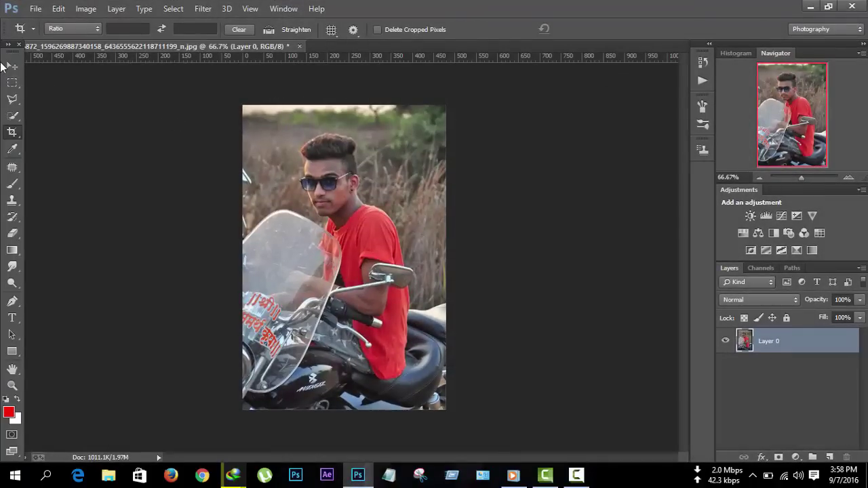
# With the Move tool at 100% zoom, duplicate Layer 0 as a layer named 'Freaky Hair'
pyautogui.click(11, 66)
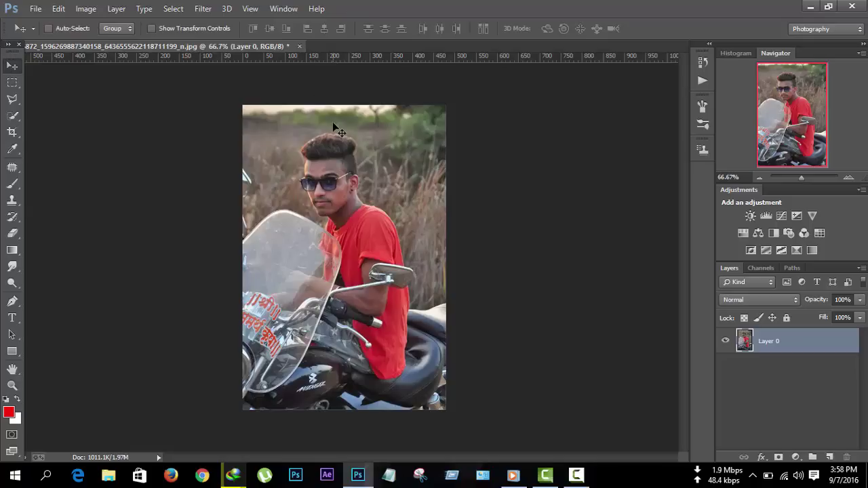
pyautogui.hotkey('ctrl', '+')
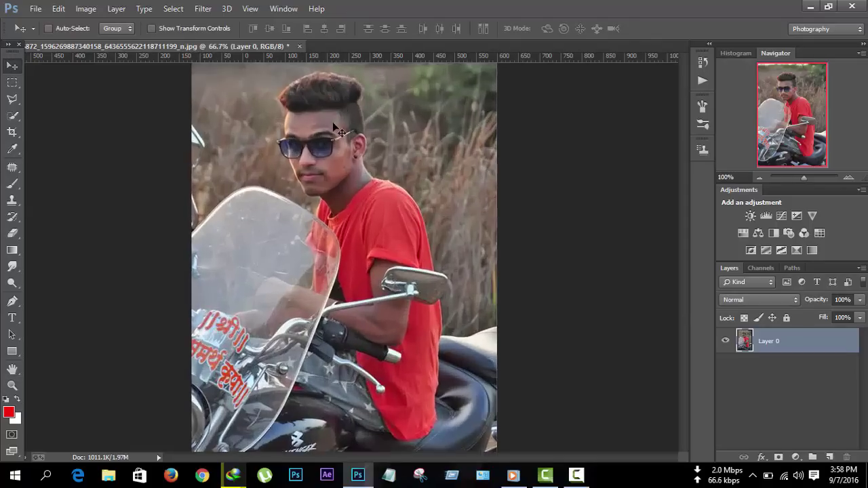
pyautogui.scroll(1, 530, 187)
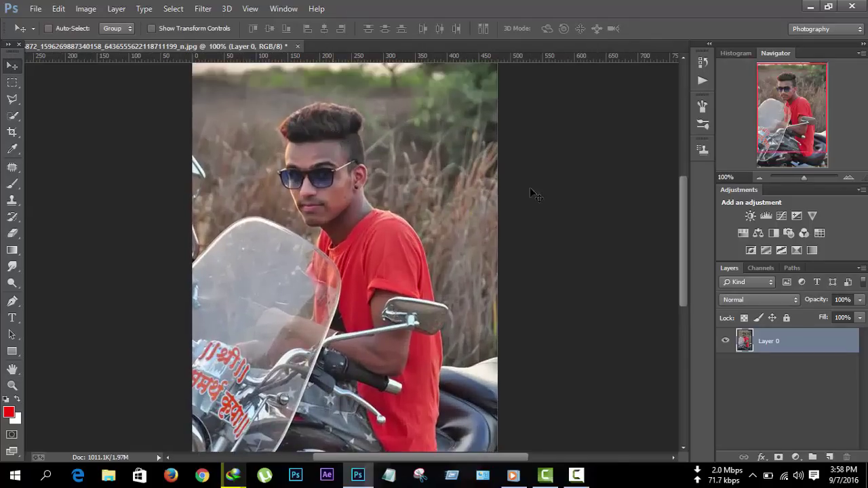
pyautogui.rightClick(821, 346)
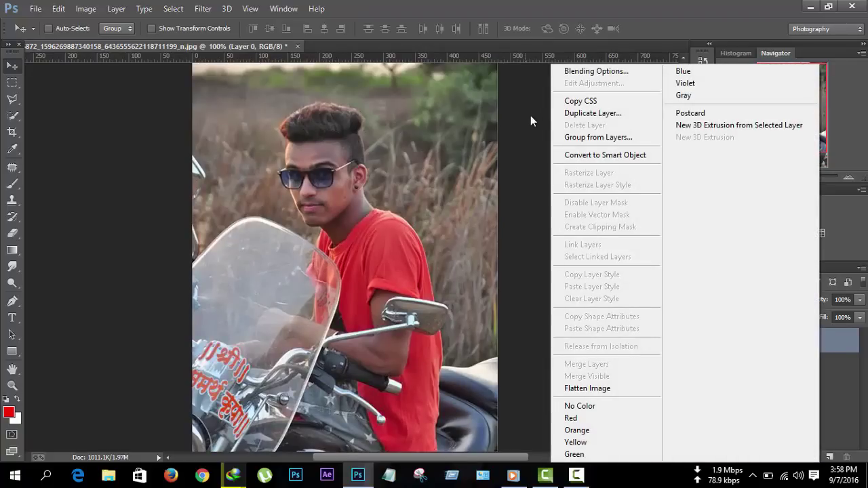
pyautogui.click(587, 113)
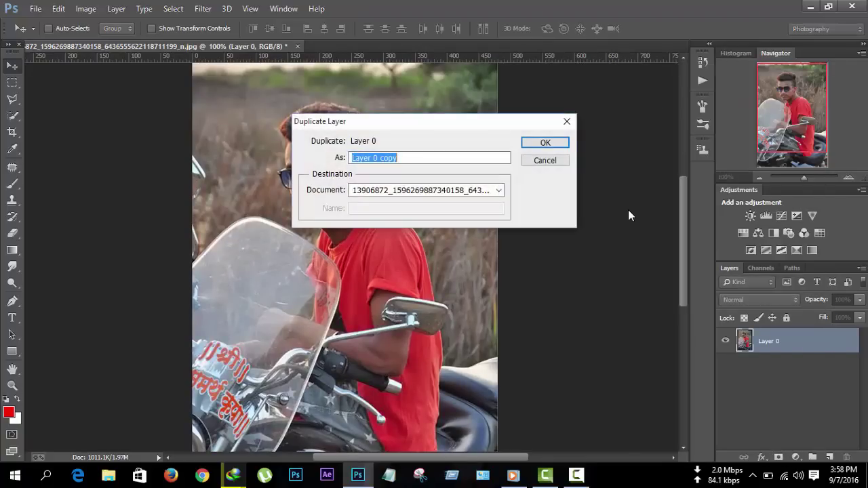
pyautogui.write('Freaky Hair')
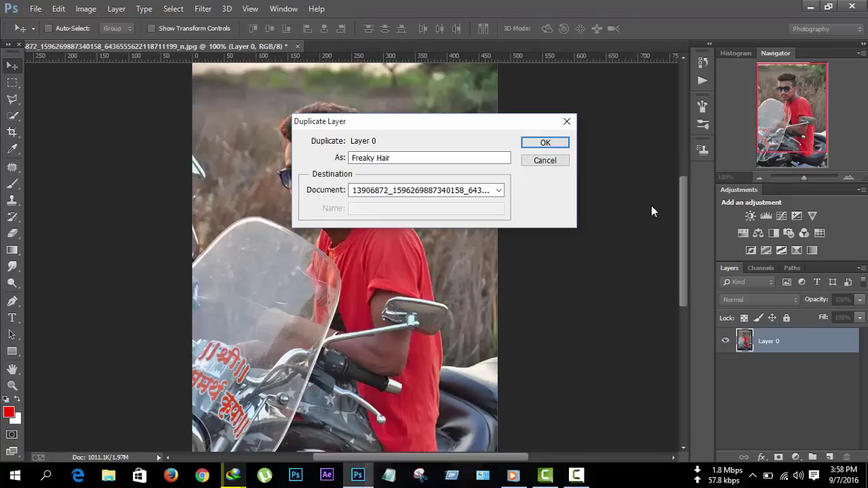
pyautogui.click(536, 145)
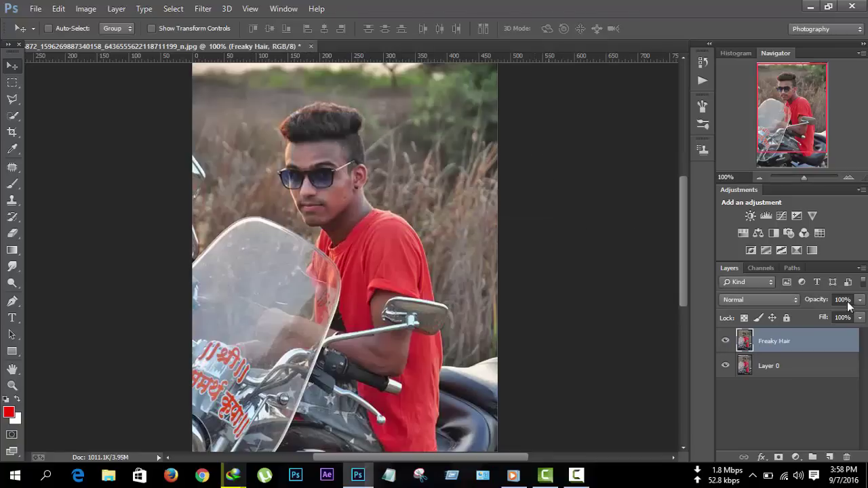
# Hide Layer 0 and select the Freaky Hair layer for editing
pyautogui.click(754, 369)
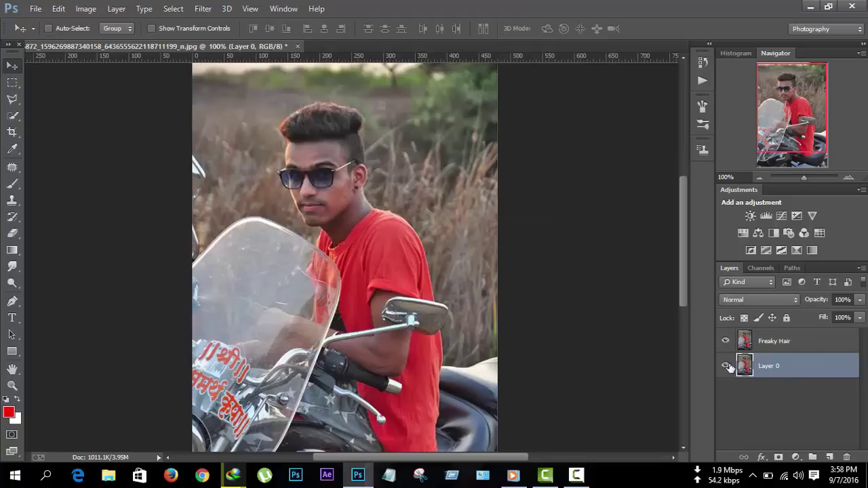
pyautogui.click(726, 366)
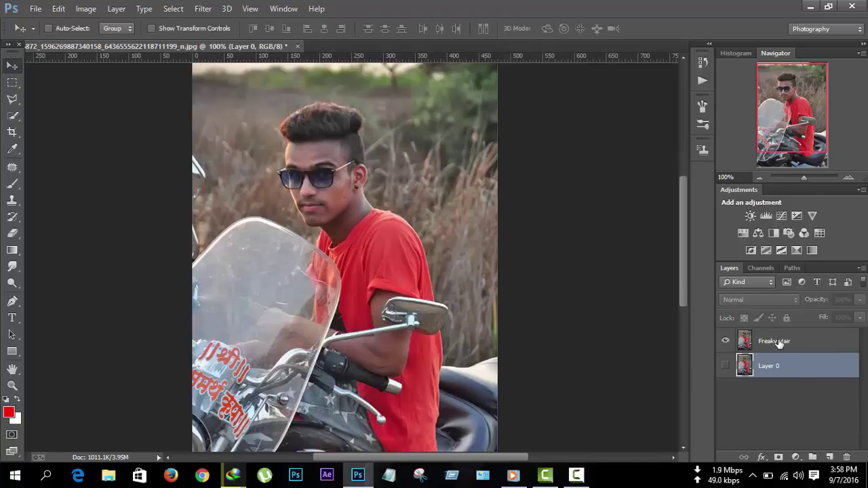
pyautogui.click(779, 342)
pyautogui.hotkey('ctrl', '+')
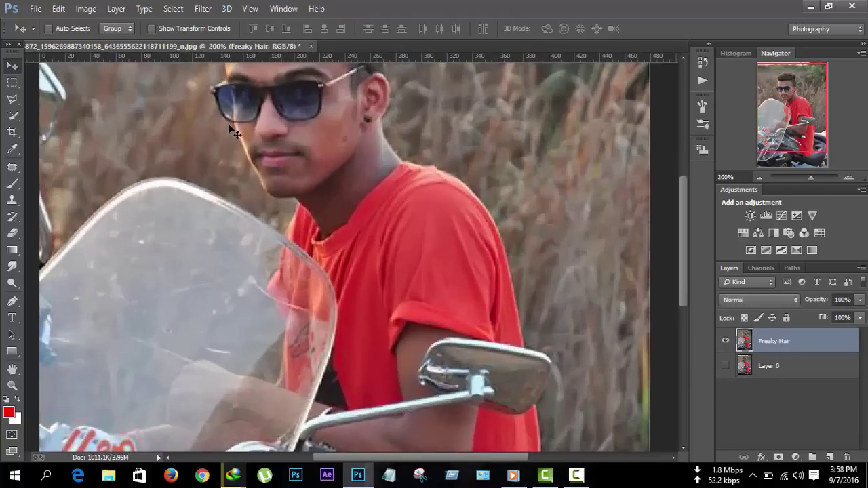
pyautogui.scroll(3, 232, 129)
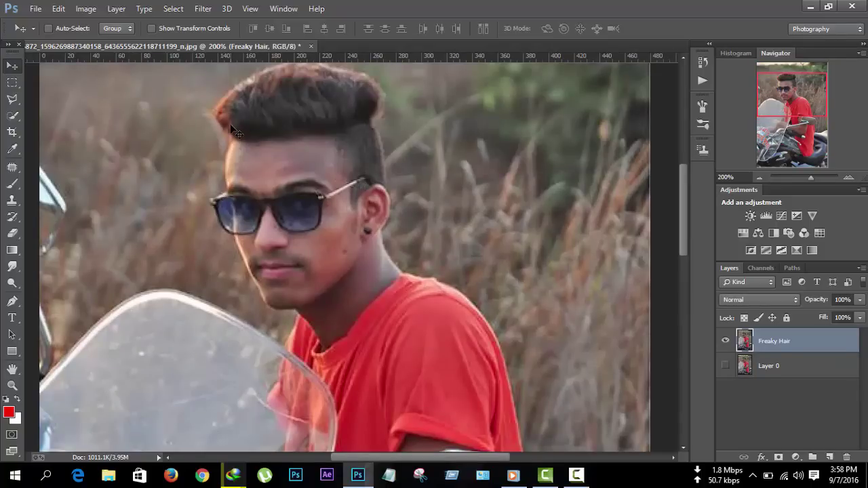
pyautogui.hotkey('ctrl', '-')
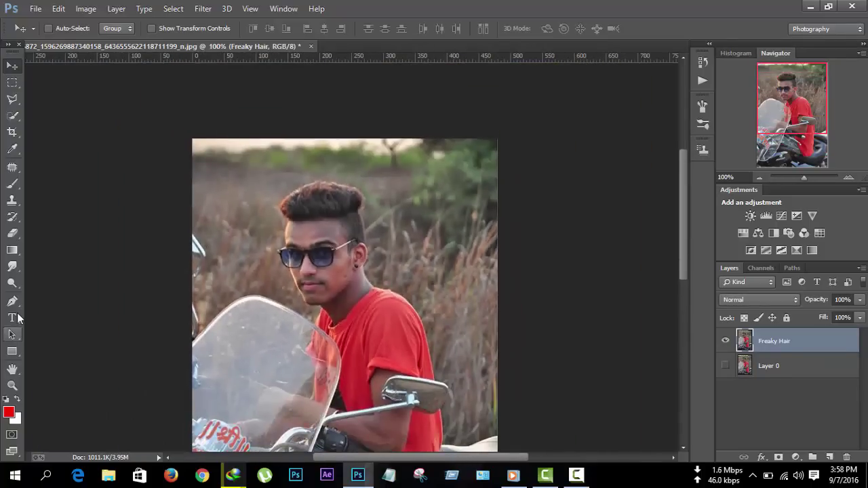
# Choose the Smudge Tool with a 22 px bristle brush tip at 66% strength, zoomed to 200%
pyautogui.click(12, 267)
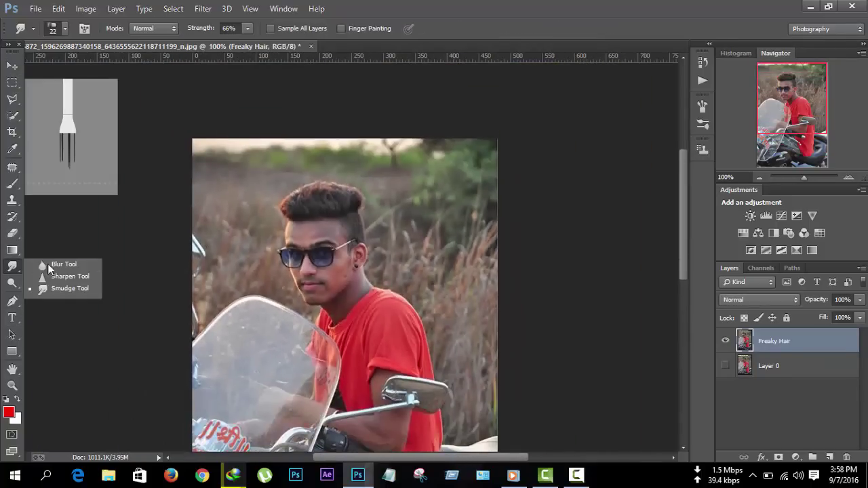
pyautogui.click(62, 290)
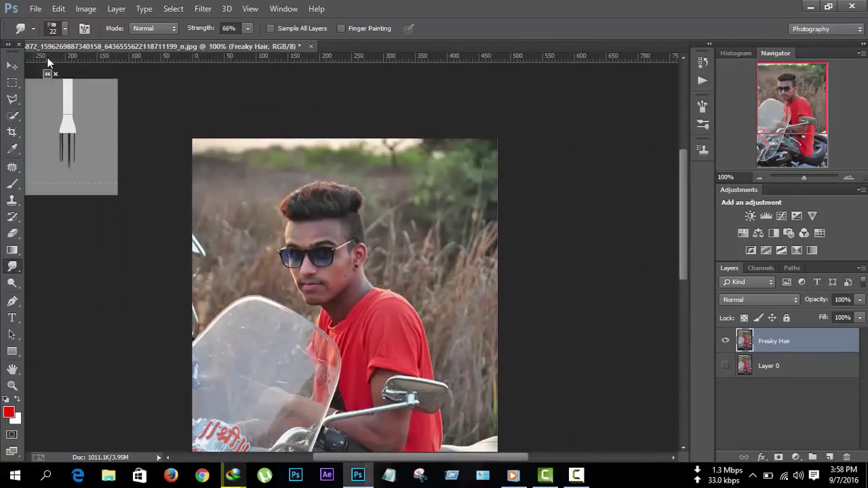
pyautogui.click(55, 33)
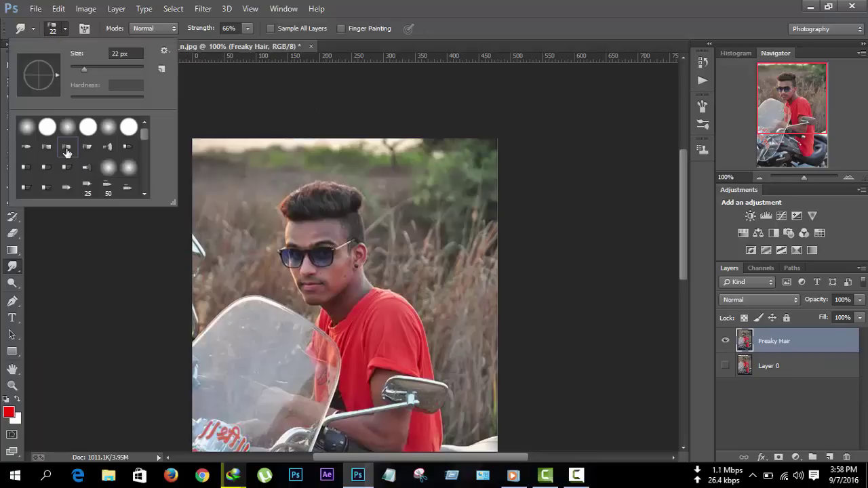
pyautogui.click(407, 164)
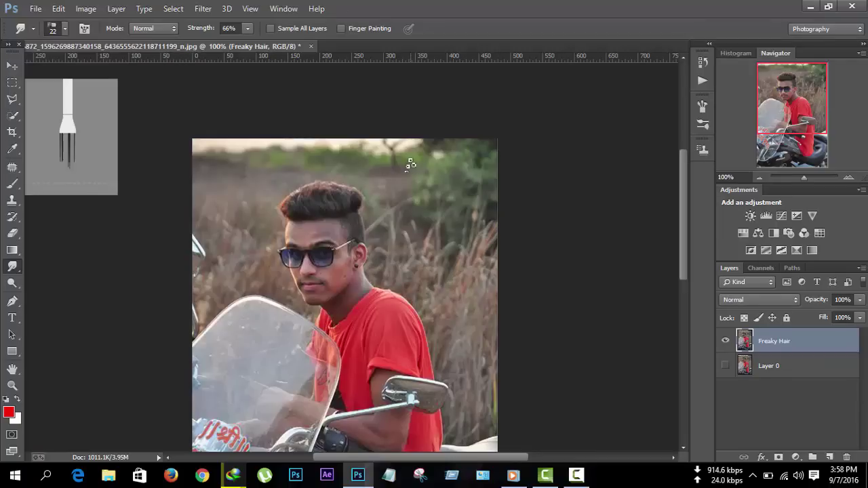
pyautogui.hotkey('ctrl', '+')
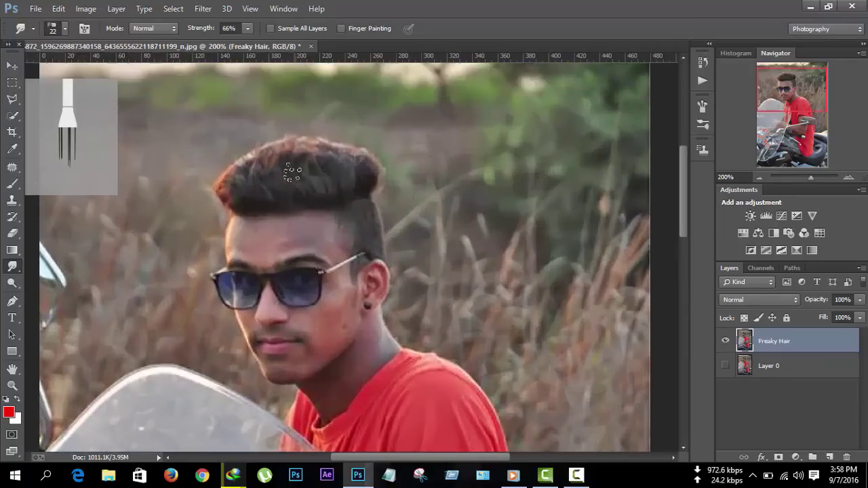
pyautogui.scroll(1, 291, 170)
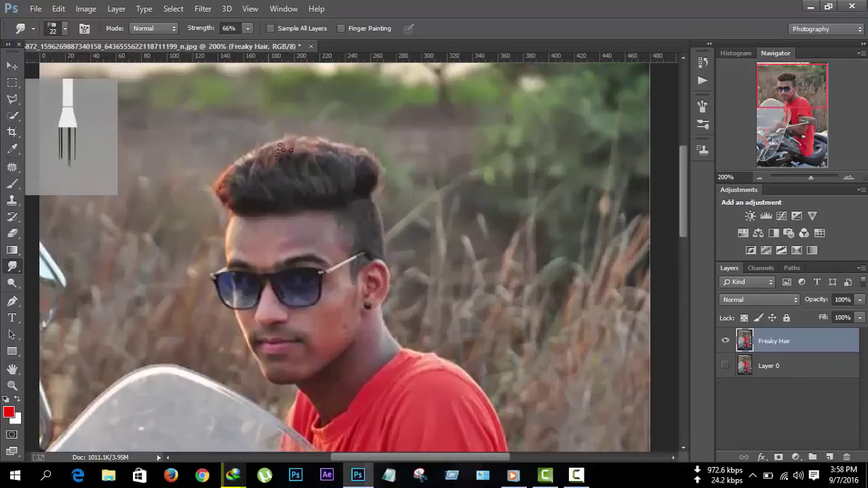
pyautogui.click(58, 32)
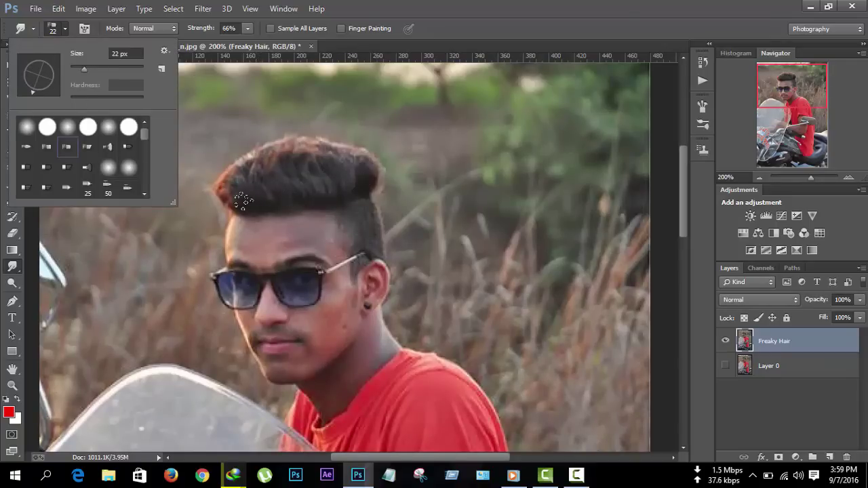
pyautogui.click(243, 202)
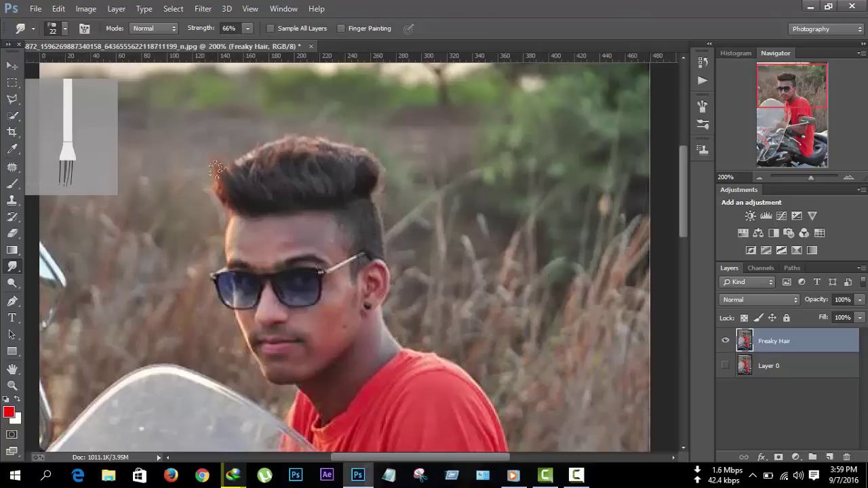
# Smudge the left, right and top of the hair upward into first spikes
pyautogui.moveTo(216, 169)
pyautogui.mouseDown()
pyautogui.moveTo(236, 193)
pyautogui.moveTo(212, 139)
pyautogui.mouseUp()
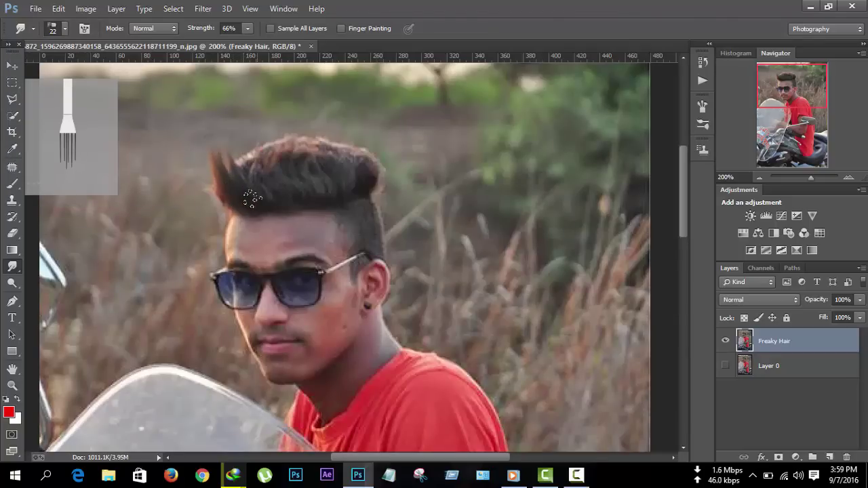
pyautogui.moveTo(367, 182); pyautogui.dragTo(349, 141)
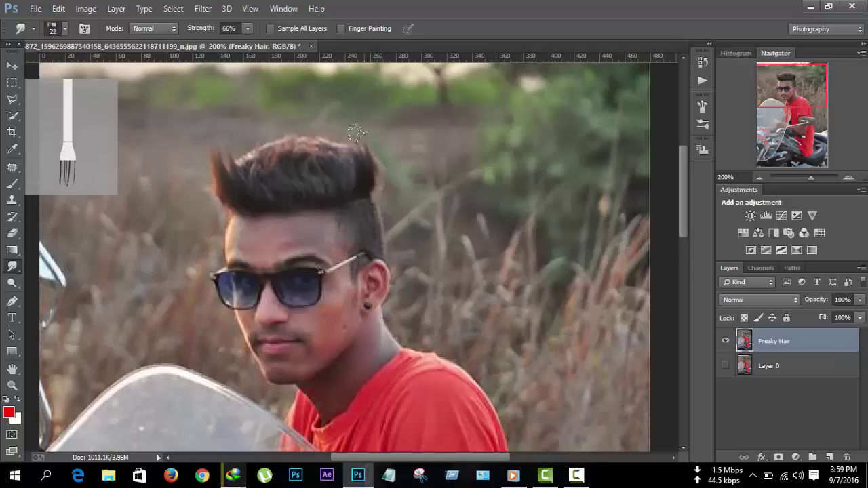
pyautogui.click(54, 28)
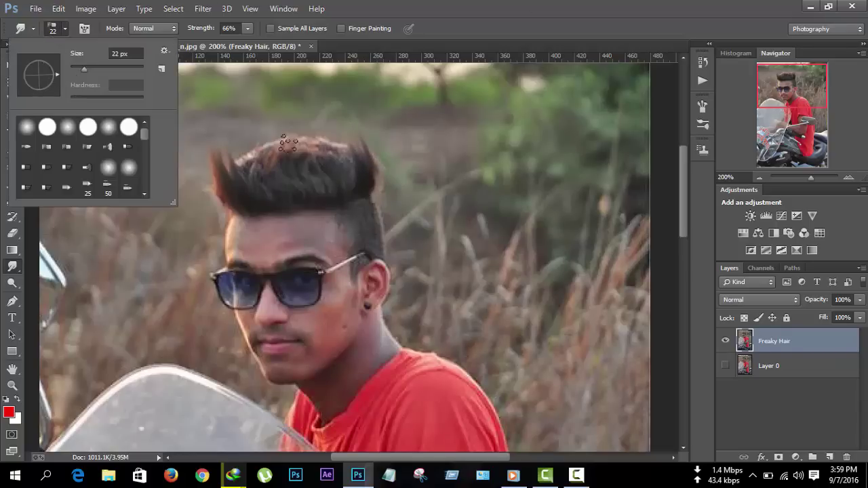
pyautogui.click(352, 176)
pyautogui.moveTo(343, 163); pyautogui.dragTo(318, 122)
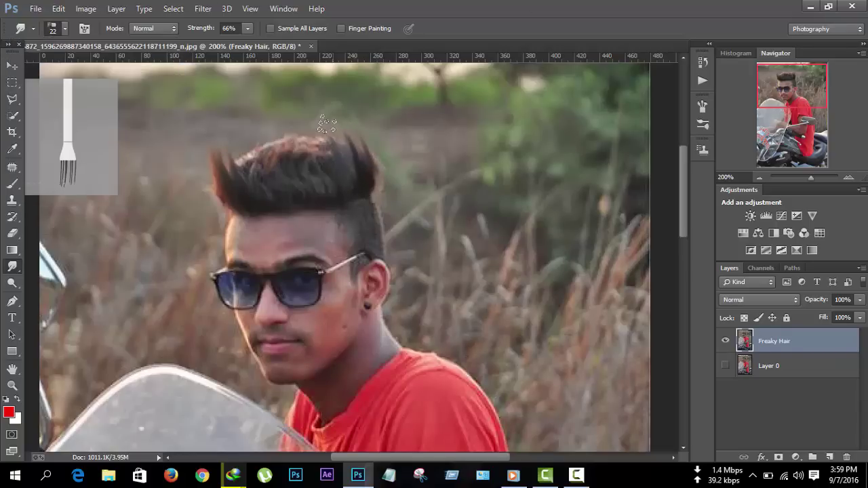
pyautogui.moveTo(257, 186); pyautogui.dragTo(227, 135)
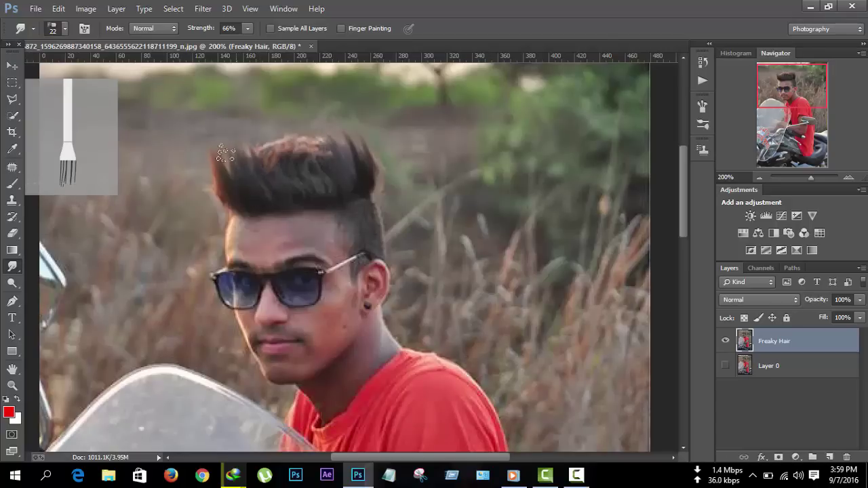
pyautogui.moveTo(234, 166); pyautogui.dragTo(218, 134)
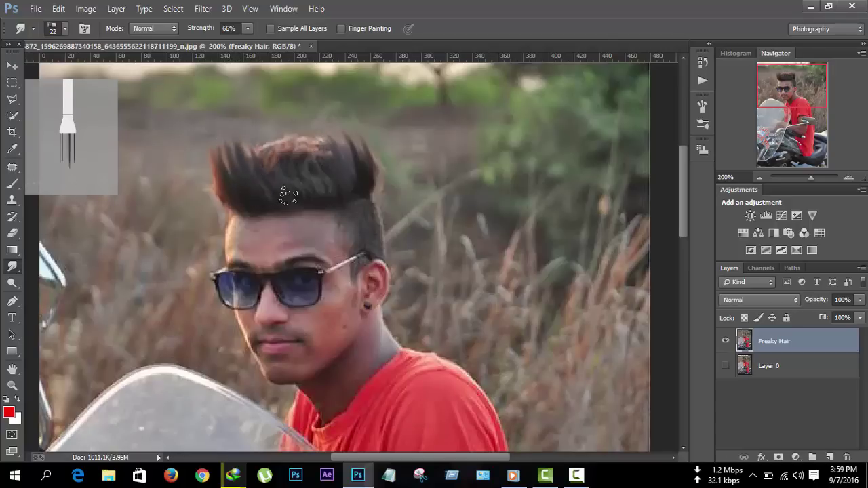
pyautogui.moveTo(324, 190); pyautogui.dragTo(298, 119)
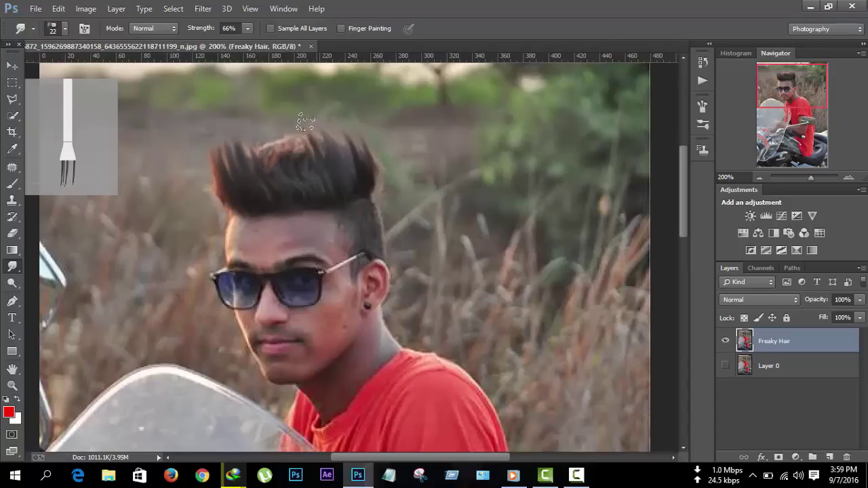
# Pull more dark spikes up across the middle, right and left crest of the hair
pyautogui.moveTo(272, 184); pyautogui.dragTo(254, 120)
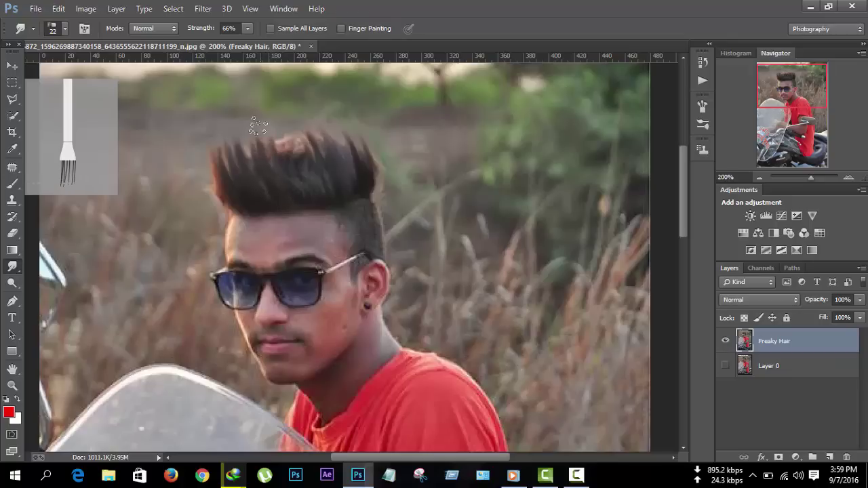
pyautogui.moveTo(225, 196); pyautogui.dragTo(194, 169)
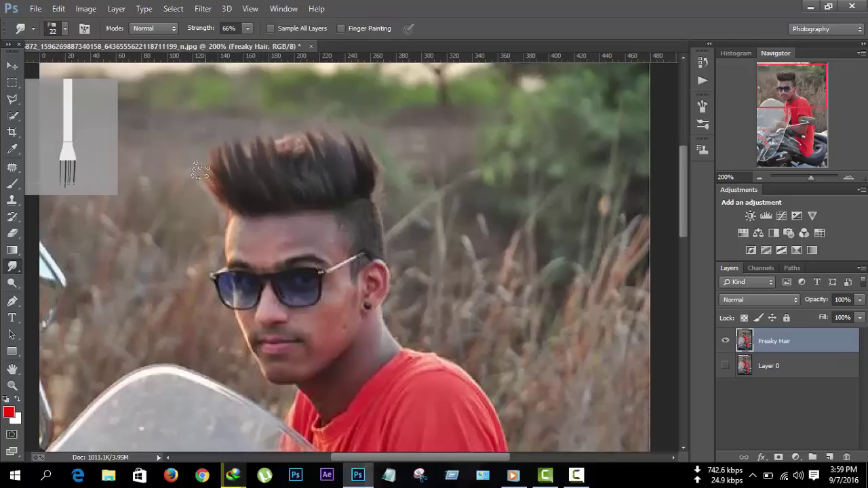
pyautogui.moveTo(291, 161); pyautogui.dragTo(273, 129)
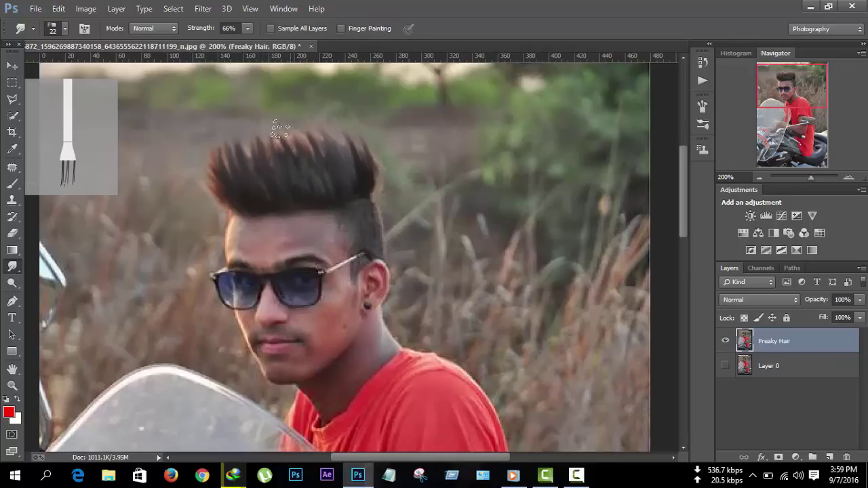
pyautogui.moveTo(312, 159); pyautogui.dragTo(290, 126)
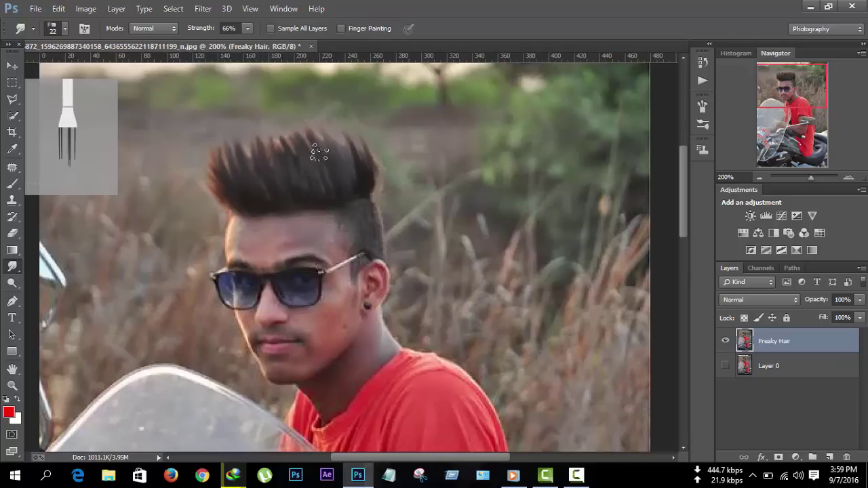
pyautogui.moveTo(348, 157); pyautogui.dragTo(331, 122)
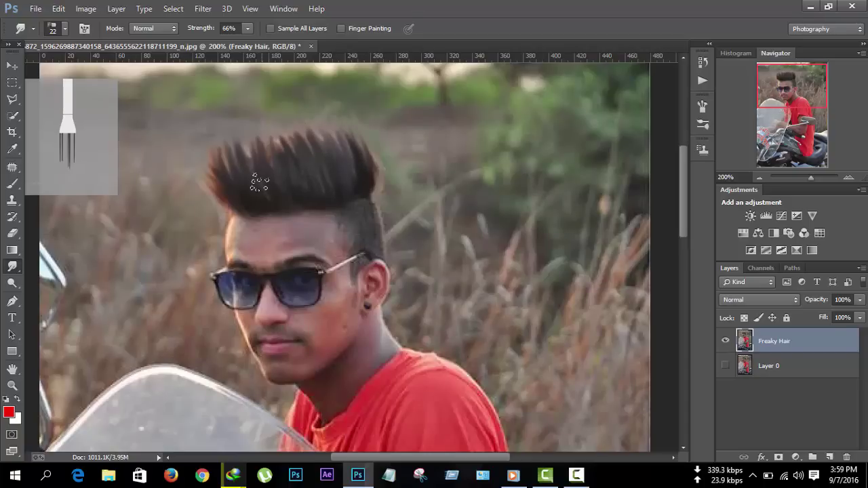
pyautogui.moveTo(252, 175); pyautogui.dragTo(248, 129)
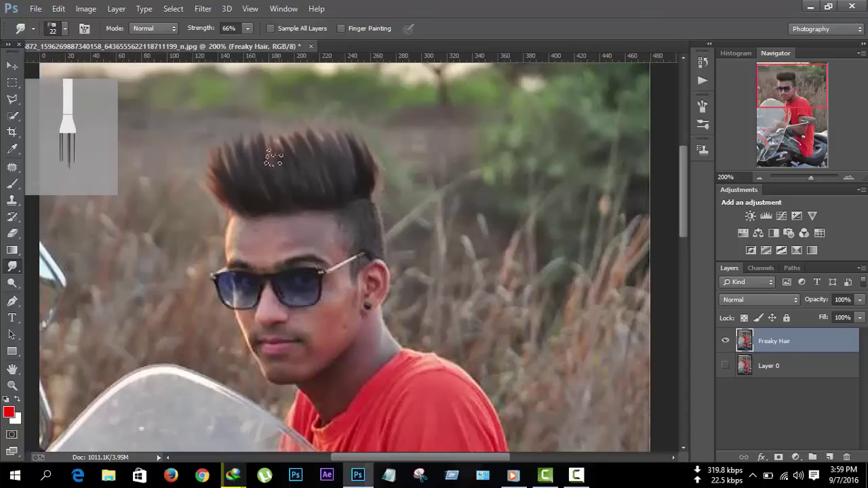
pyautogui.moveTo(271, 172); pyautogui.dragTo(272, 129)
pyautogui.moveTo(290, 171); pyautogui.dragTo(283, 122)
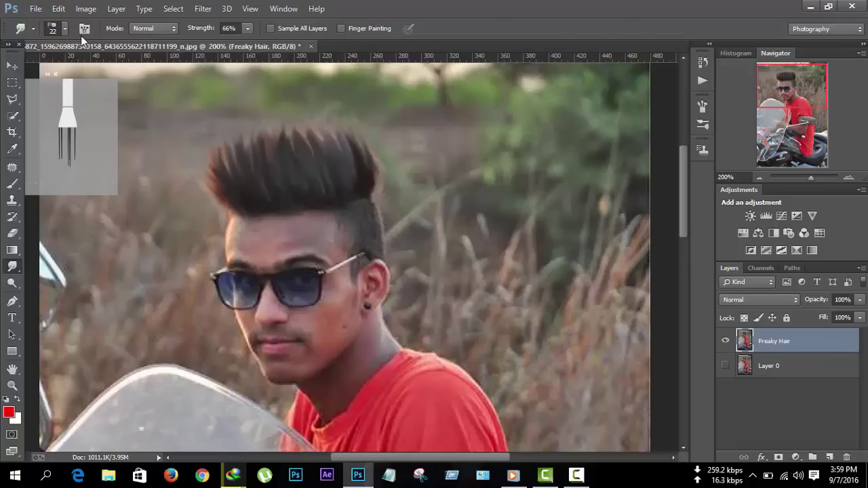
pyautogui.click(54, 29)
# Shrink the smudge brush to 15 px and pull finer spikes along the hair top
pyautogui.moveTo(79, 67); pyautogui.dragTo(76, 68)
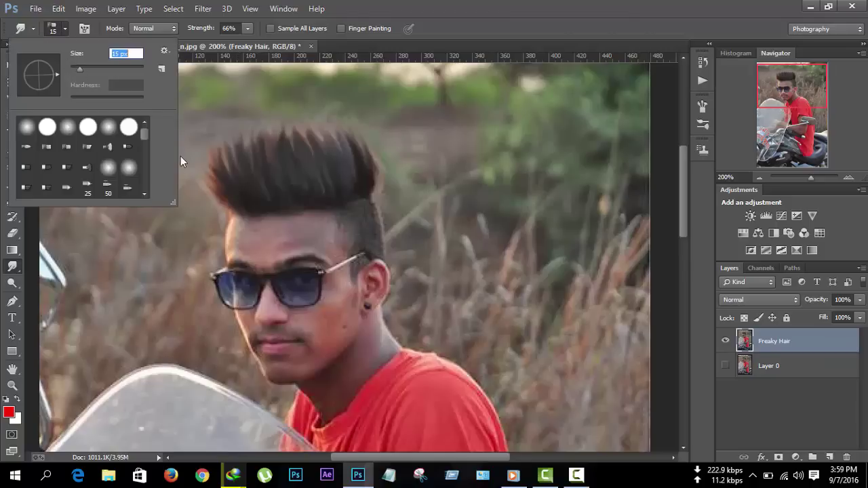
pyautogui.click(232, 197)
pyautogui.moveTo(224, 187)
pyautogui.mouseDown()
pyautogui.moveTo(200, 156)
pyautogui.moveTo(210, 136)
pyautogui.moveTo(238, 149)
pyautogui.moveTo(234, 129)
pyautogui.mouseUp()
pyautogui.moveTo(261, 166)
pyautogui.mouseDown()
pyautogui.moveTo(254, 129)
pyautogui.moveTo(274, 123)
pyautogui.mouseUp()
pyautogui.moveTo(295, 155); pyautogui.dragTo(295, 122)
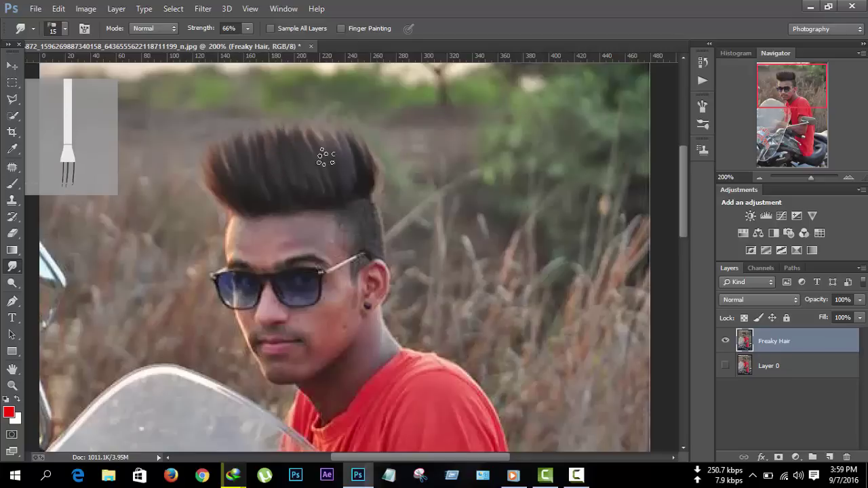
pyautogui.moveTo(325, 157)
pyautogui.mouseDown()
pyautogui.moveTo(323, 126)
pyautogui.moveTo(312, 126)
pyautogui.mouseUp()
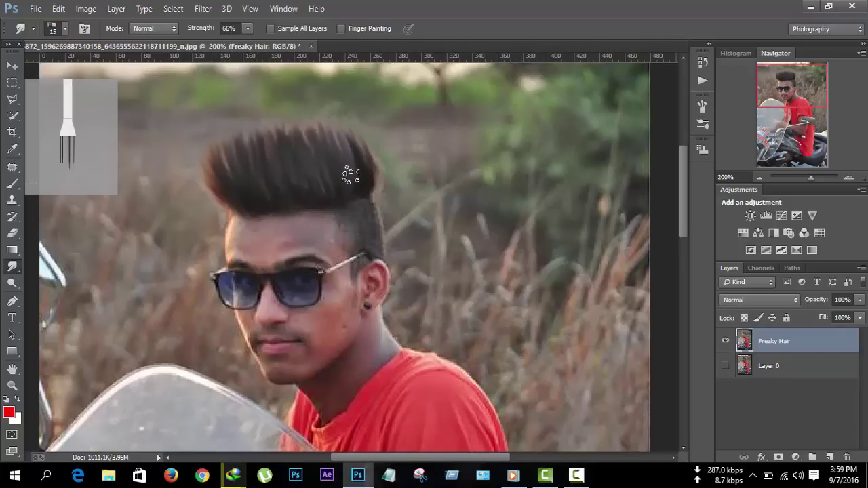
pyautogui.moveTo(349, 174); pyautogui.dragTo(344, 130)
pyautogui.moveTo(360, 174); pyautogui.dragTo(360, 130)
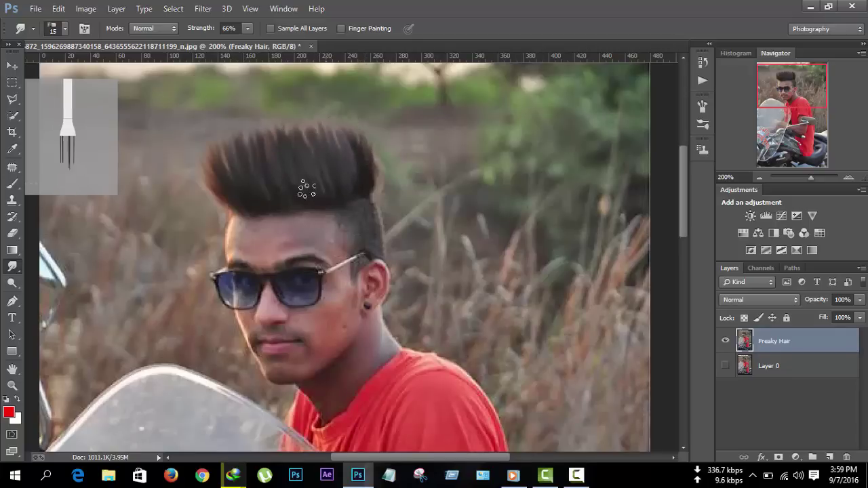
pyautogui.moveTo(233, 194)
pyautogui.mouseDown()
pyautogui.moveTo(202, 170)
pyautogui.moveTo(217, 153)
pyautogui.mouseUp()
# Sweep the hair's left edge outward and pull more spikes up on the right side
pyautogui.moveTo(309, 171); pyautogui.dragTo(307, 177)
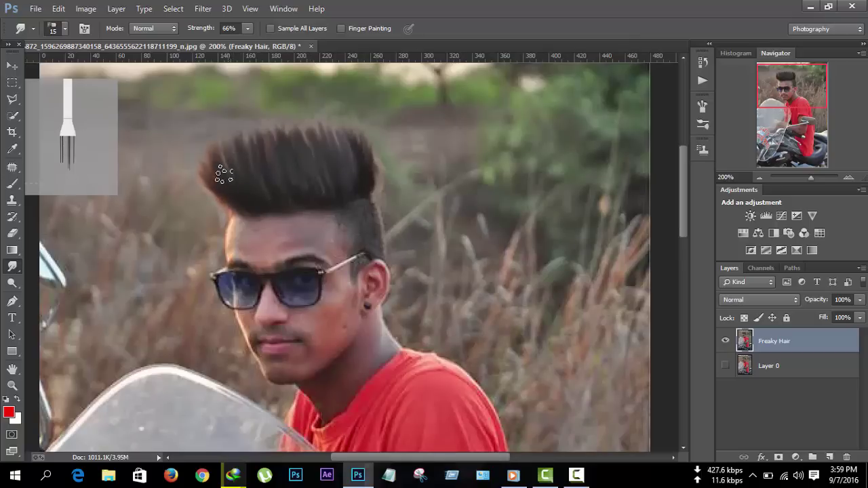
pyautogui.moveTo(224, 174); pyautogui.dragTo(204, 155)
pyautogui.moveTo(234, 207); pyautogui.dragTo(193, 183)
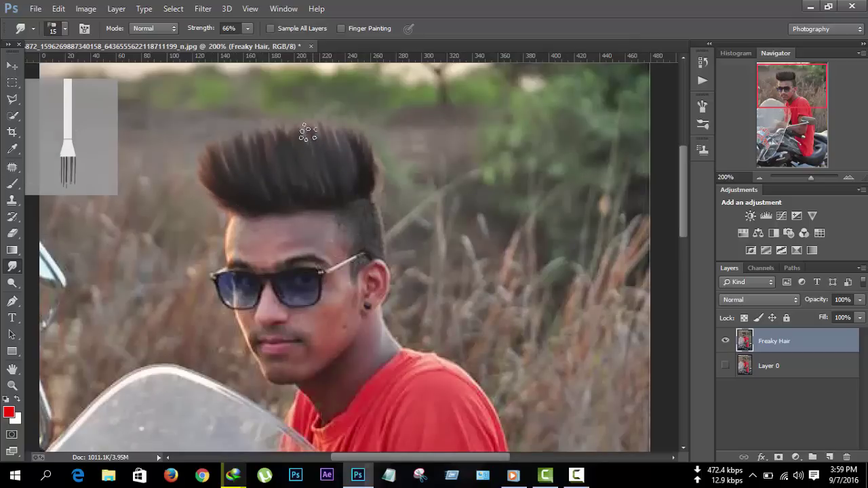
pyautogui.moveTo(368, 175)
pyautogui.mouseDown()
pyautogui.moveTo(364, 156)
pyautogui.moveTo(379, 133)
pyautogui.moveTo(362, 132)
pyautogui.mouseUp()
pyautogui.moveTo(236, 184)
pyautogui.mouseDown()
pyautogui.moveTo(263, 136)
pyautogui.moveTo(281, 139)
pyautogui.moveTo(277, 122)
pyautogui.moveTo(292, 122)
pyautogui.moveTo(305, 141)
pyautogui.moveTo(303, 123)
pyautogui.mouseUp()
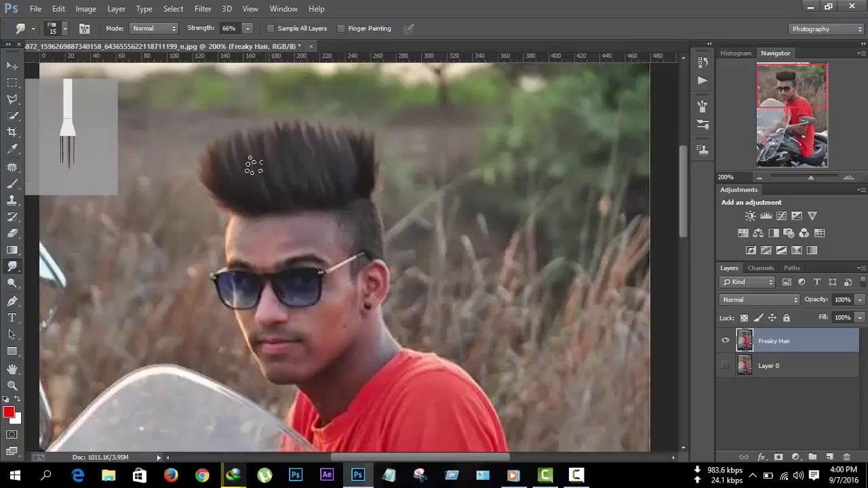
pyautogui.moveTo(318, 153)
pyautogui.mouseDown()
pyautogui.moveTo(319, 133)
pyautogui.moveTo(335, 123)
pyautogui.moveTo(329, 115)
pyautogui.mouseUp()
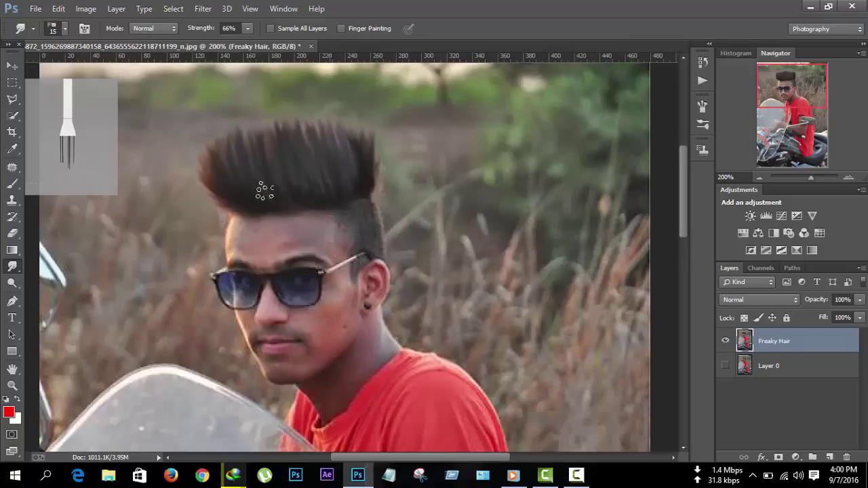
pyautogui.moveTo(372, 188); pyautogui.dragTo(382, 146)
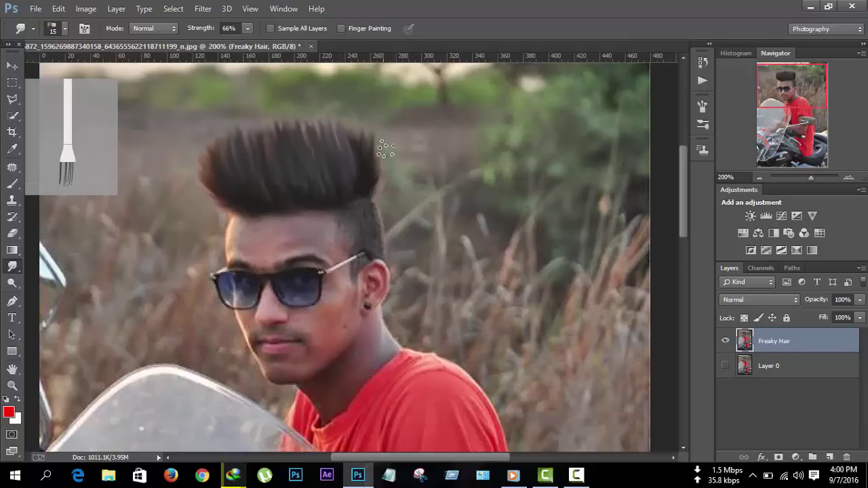
pyautogui.moveTo(366, 183); pyautogui.dragTo(382, 137)
pyautogui.moveTo(359, 165); pyautogui.dragTo(356, 124)
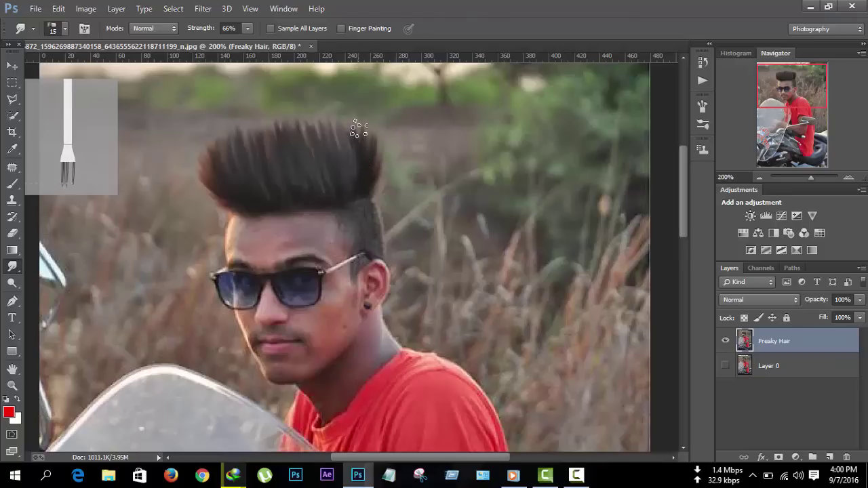
pyautogui.moveTo(291, 160)
pyautogui.mouseDown()
pyautogui.moveTo(266, 139)
pyautogui.moveTo(236, 132)
pyautogui.mouseUp()
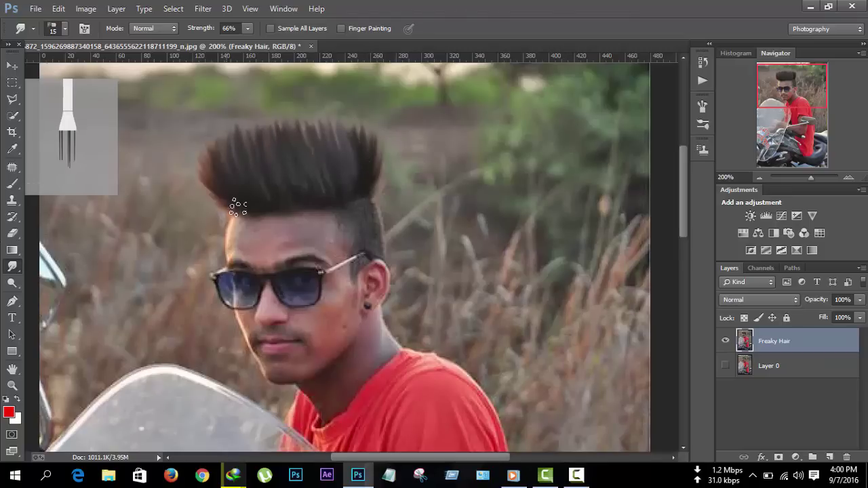
pyautogui.moveTo(234, 202); pyautogui.dragTo(197, 191)
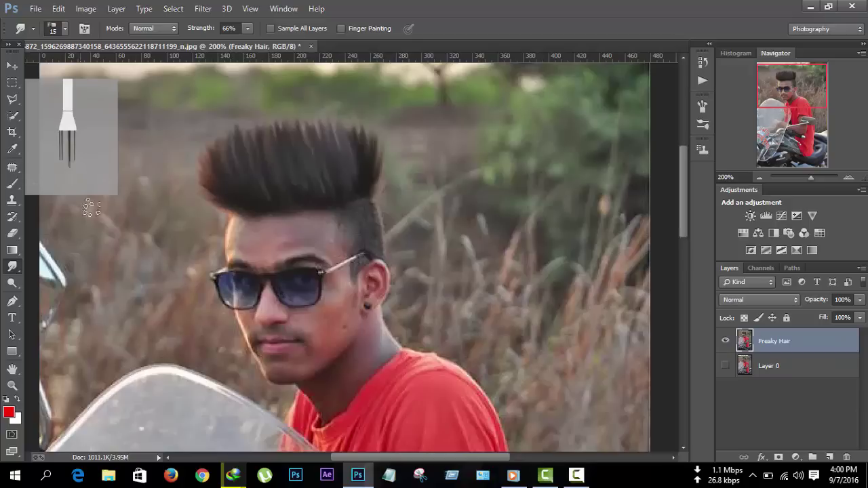
# Undo the stray lower-left smudge and shrink the brush to 9 px
pyautogui.click(58, 8)
pyautogui.click(84, 33)
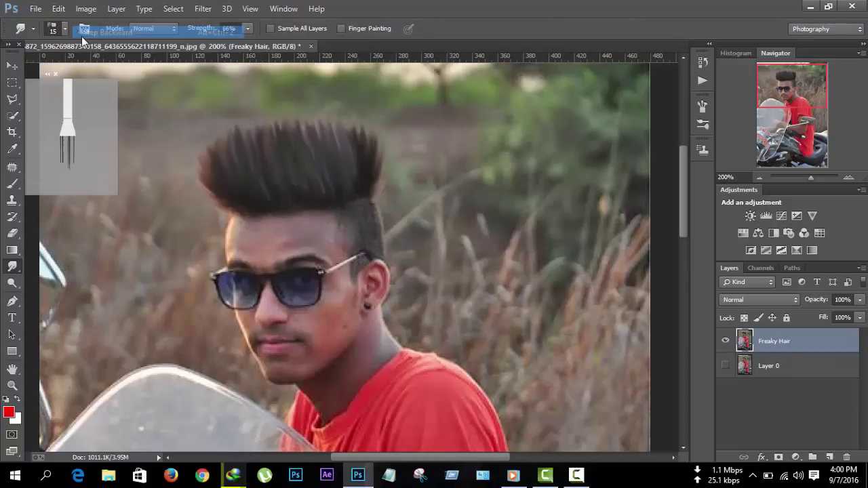
pyautogui.click(64, 31)
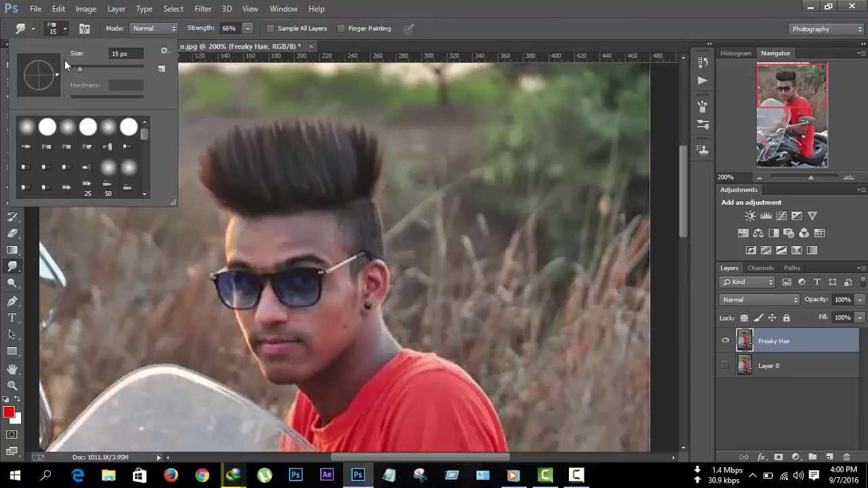
pyautogui.moveTo(75, 68); pyautogui.dragTo(73, 68)
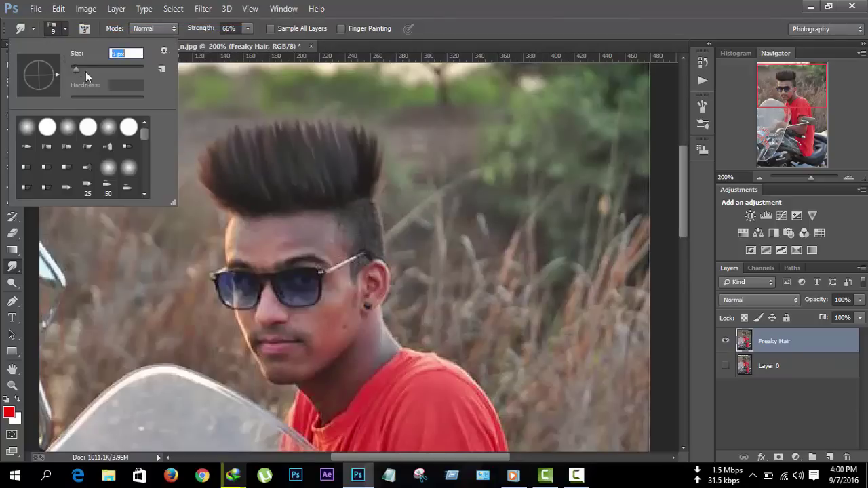
pyautogui.click(250, 205)
# Smudge fine strands near the hairline, then enlarge the brush to 30
pyautogui.moveTo(256, 199)
pyautogui.mouseDown()
pyautogui.moveTo(196, 190)
pyautogui.moveTo(211, 194)
pyautogui.moveTo(190, 180)
pyautogui.moveTo(203, 132)
pyautogui.moveTo(227, 123)
pyautogui.mouseUp()
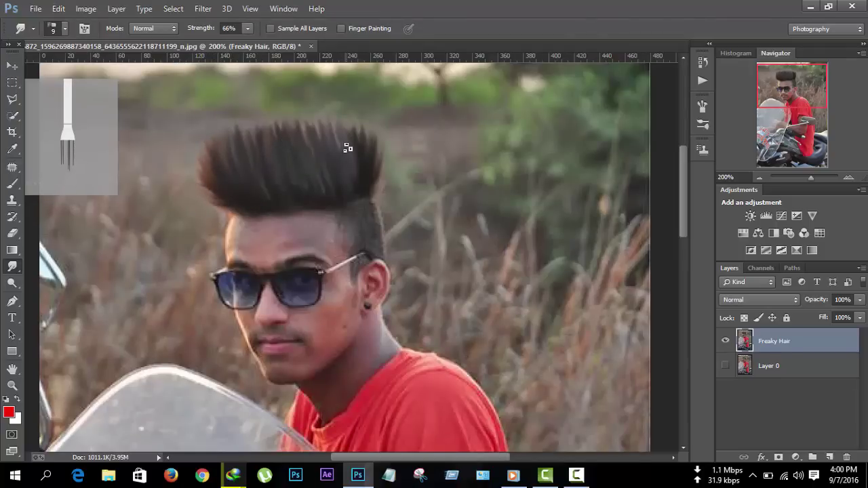
pyautogui.click(65, 29)
pyautogui.click(264, 227)
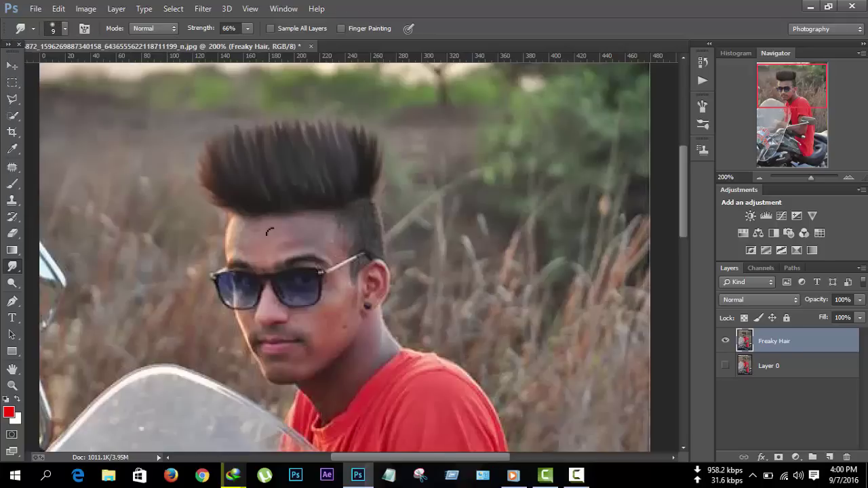
pyautogui.press(']')
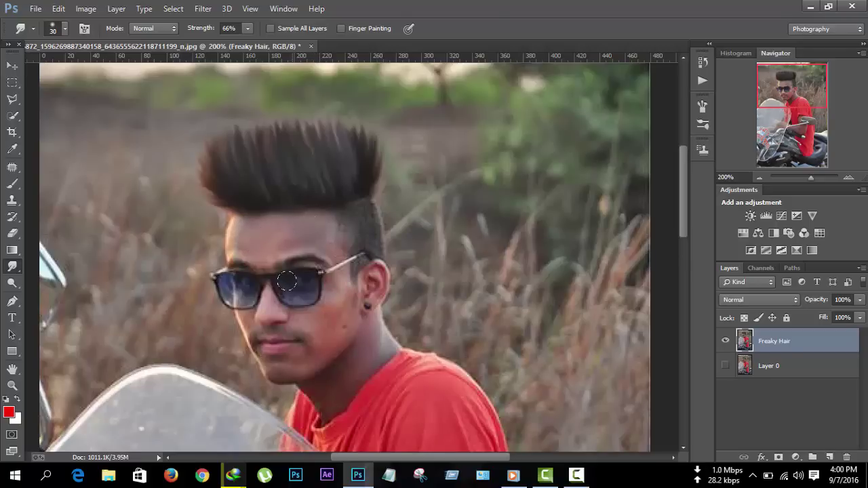
# Switch to a 20 px bristle tip and smudge extra fine spikes along the hair's top
pyautogui.click(60, 28)
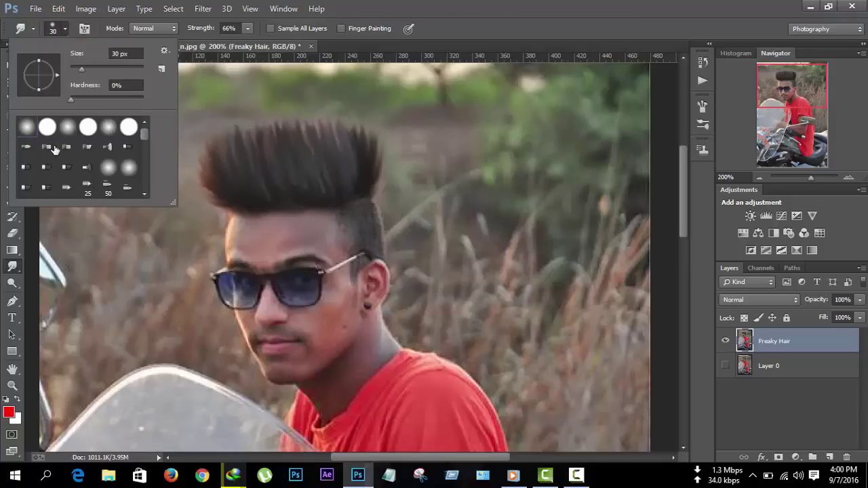
pyautogui.click(67, 146)
pyautogui.click(436, 150)
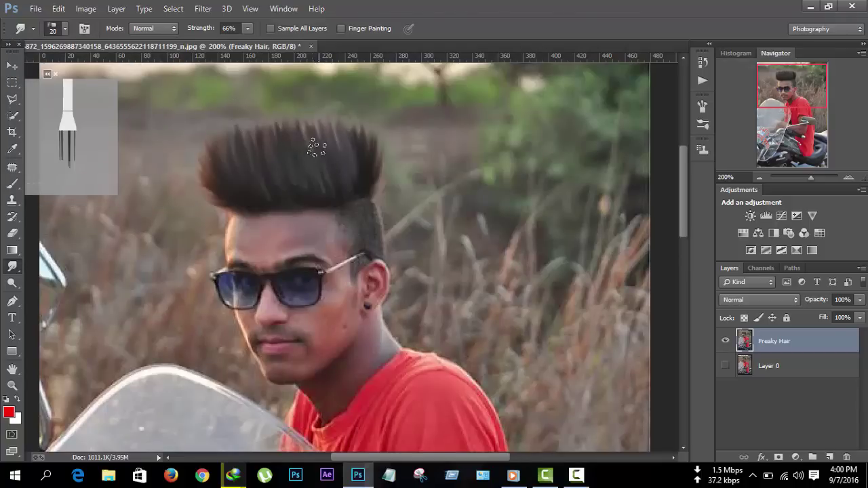
pyautogui.moveTo(314, 136)
pyautogui.mouseDown()
pyautogui.moveTo(306, 106)
pyautogui.moveTo(284, 111)
pyautogui.moveTo(267, 139)
pyautogui.moveTo(258, 122)
pyautogui.moveTo(244, 124)
pyautogui.mouseUp()
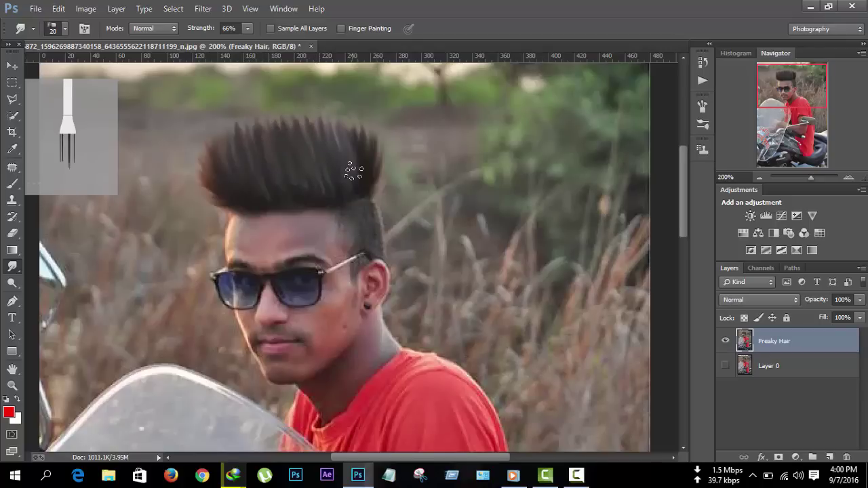
pyautogui.moveTo(350, 142); pyautogui.dragTo(336, 120)
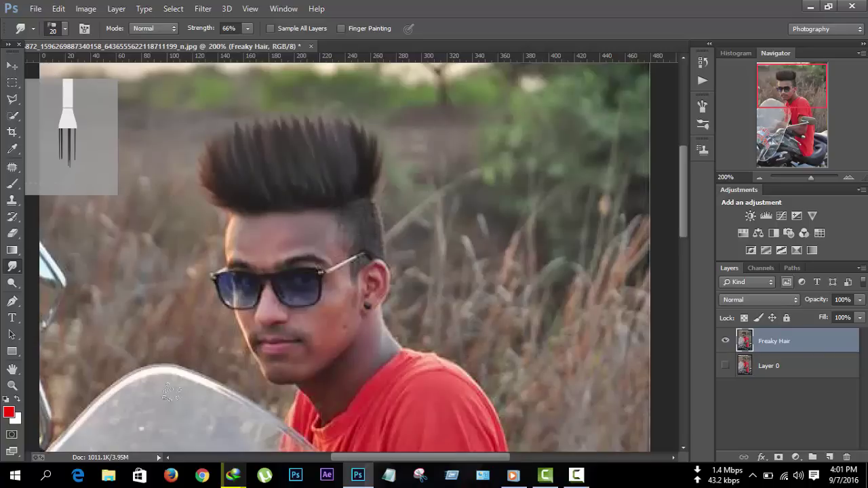
pyautogui.click(783, 358)
pyautogui.click(795, 341)
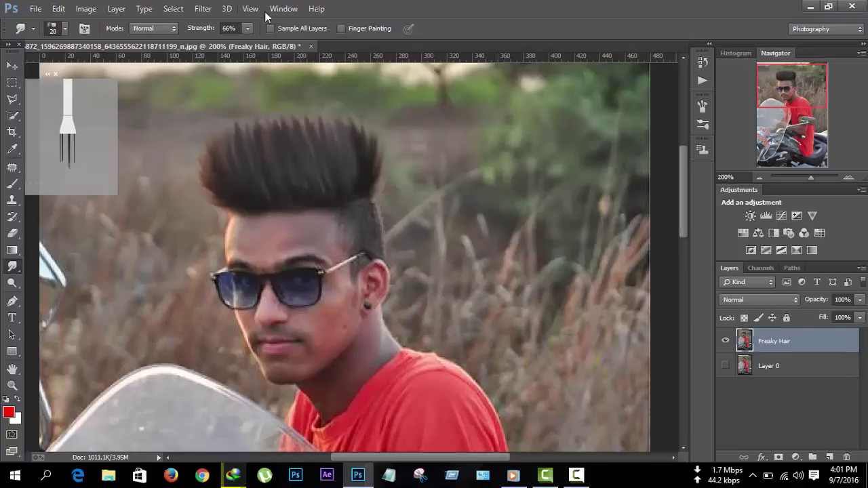
pyautogui.click(202, 8)
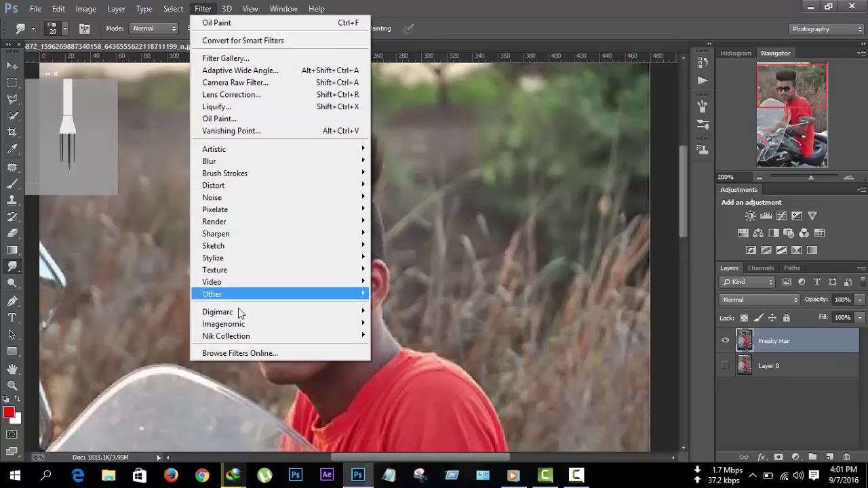
pyautogui.moveTo(226, 336)
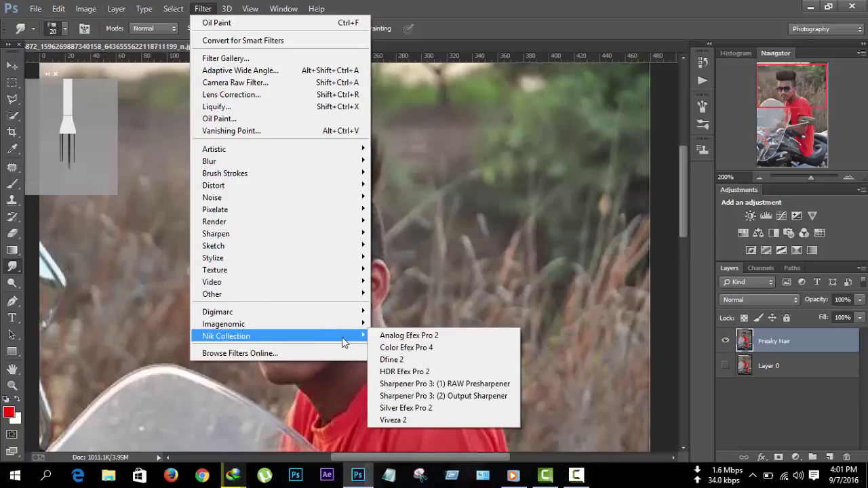
pyautogui.click(420, 348)
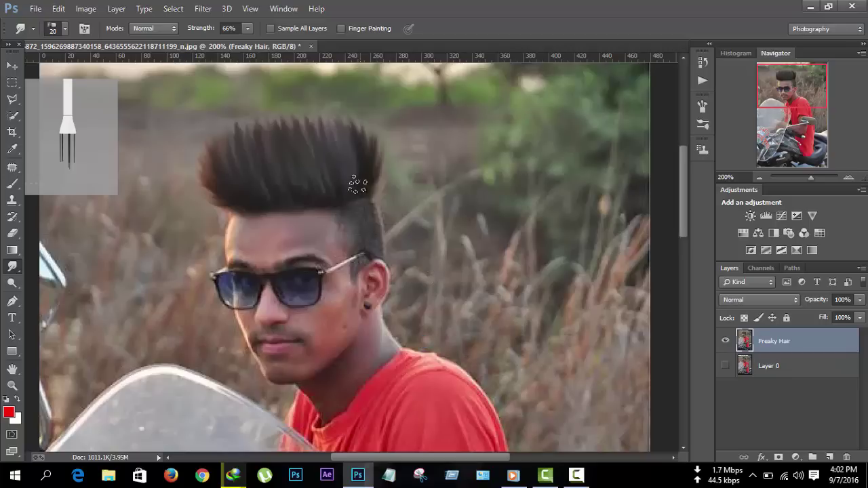
# Reapply the last-used Oil Paint filter to the Freaky Hair layer
pyautogui.click(787, 372)
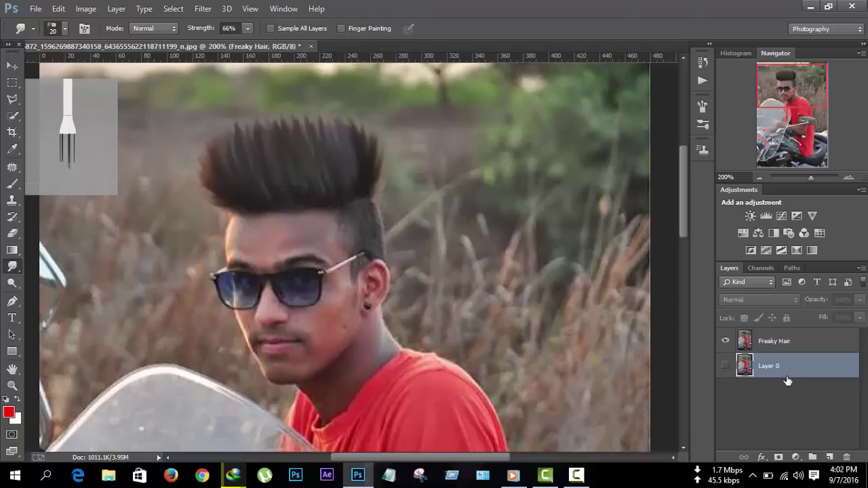
pyautogui.click(790, 347)
pyautogui.click(203, 8)
pyautogui.click(224, 23)
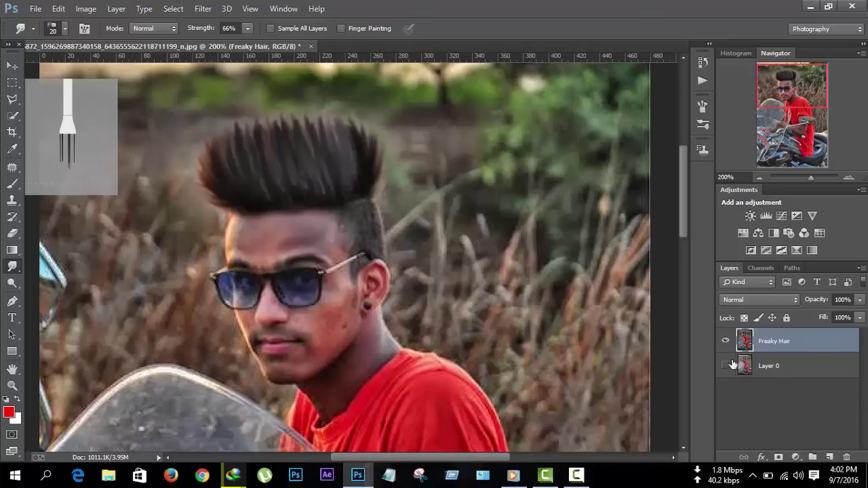
# Pick the Brush tool and undo the stray red dab on the forehead
pyautogui.click(12, 185)
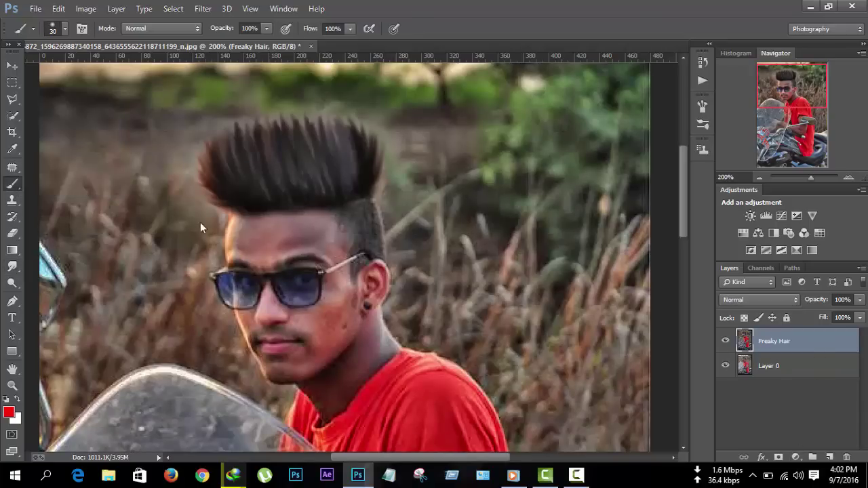
pyautogui.click(272, 236)
pyautogui.click(58, 8)
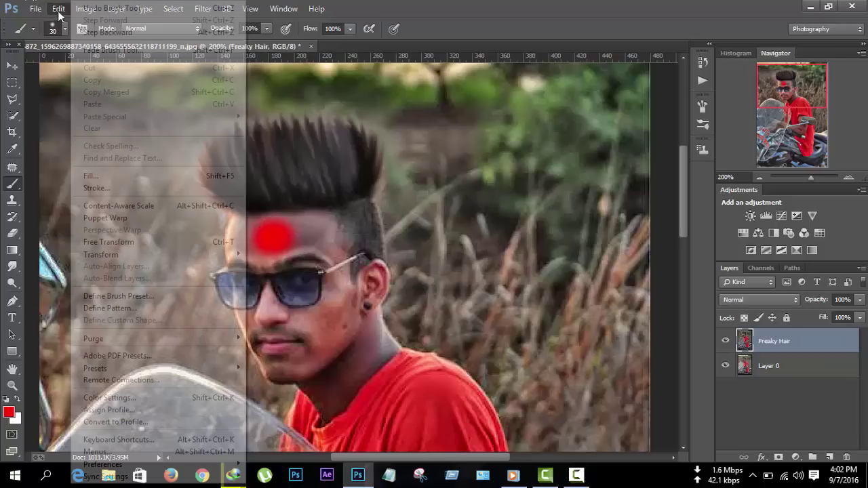
pyautogui.click(86, 34)
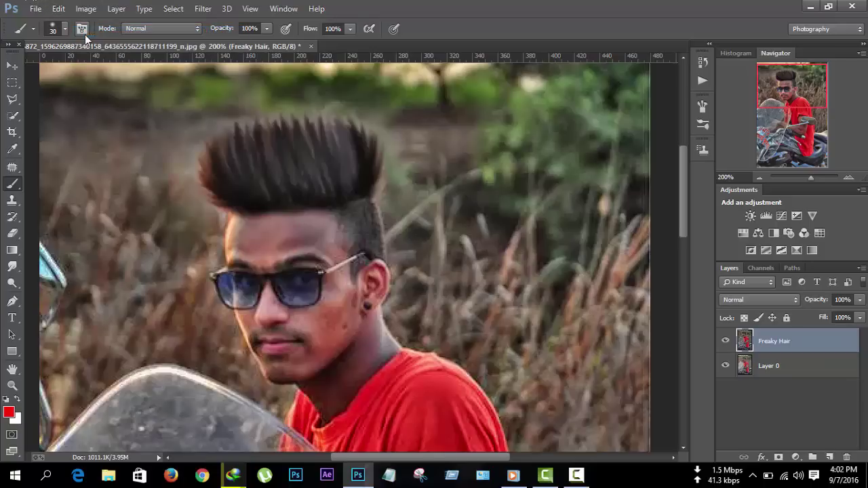
# Add a layer mask to Freaky Hair, paint out the face and neck, then apply the mask
pyautogui.click(777, 457)
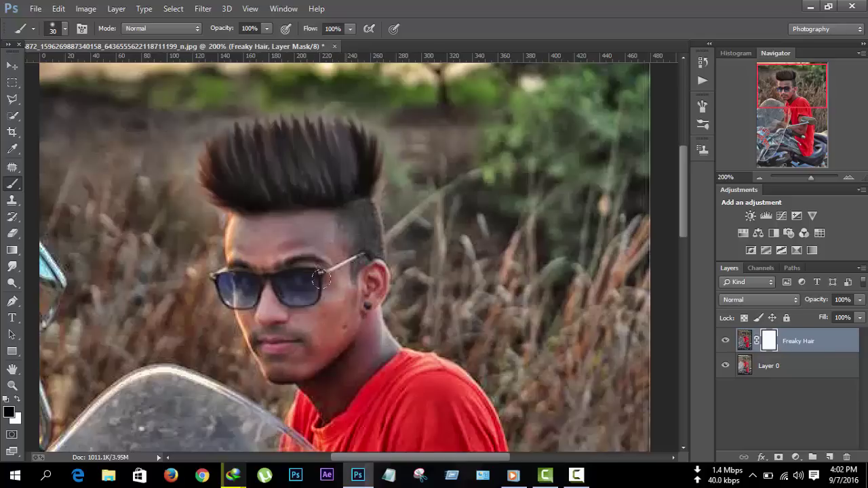
pyautogui.moveTo(322, 278); pyautogui.dragTo(319, 370)
pyautogui.scroll(-3, 319, 370)
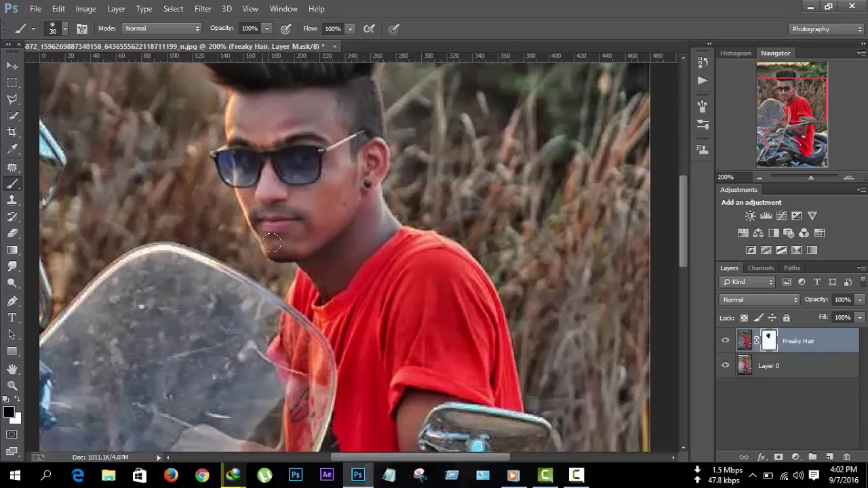
pyautogui.scroll(1, 317, 204)
pyautogui.scroll(3, 317, 202)
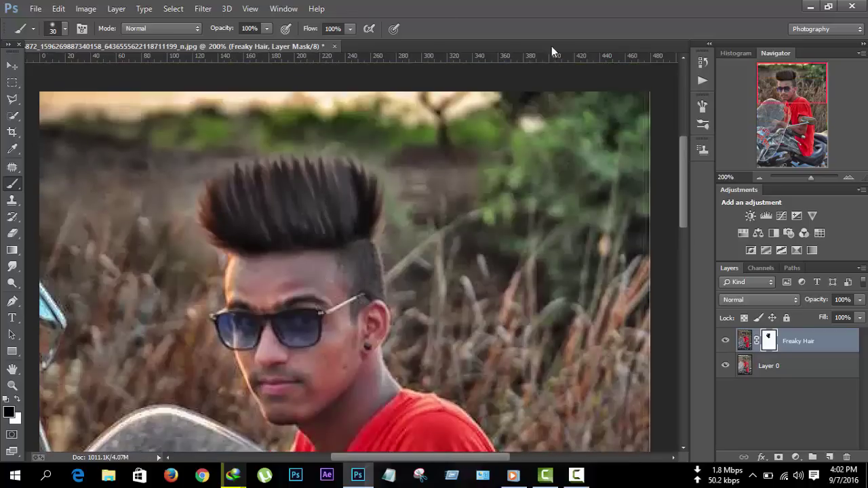
pyautogui.rightClick(773, 344)
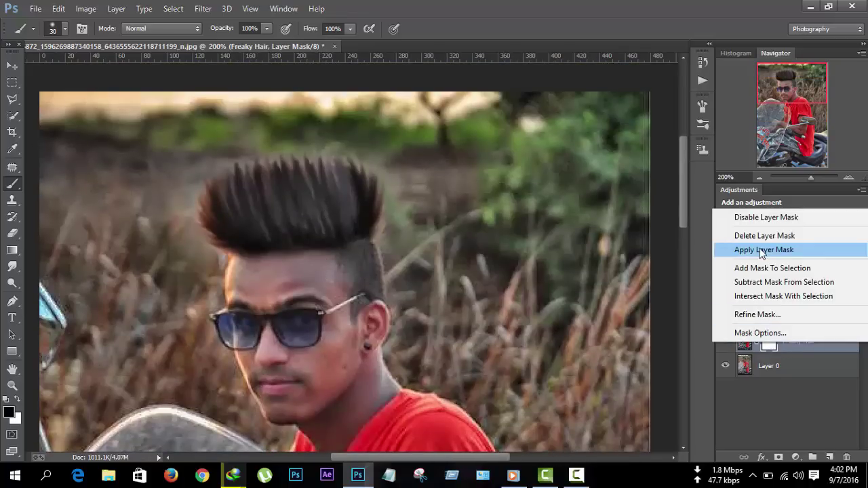
pyautogui.click(760, 249)
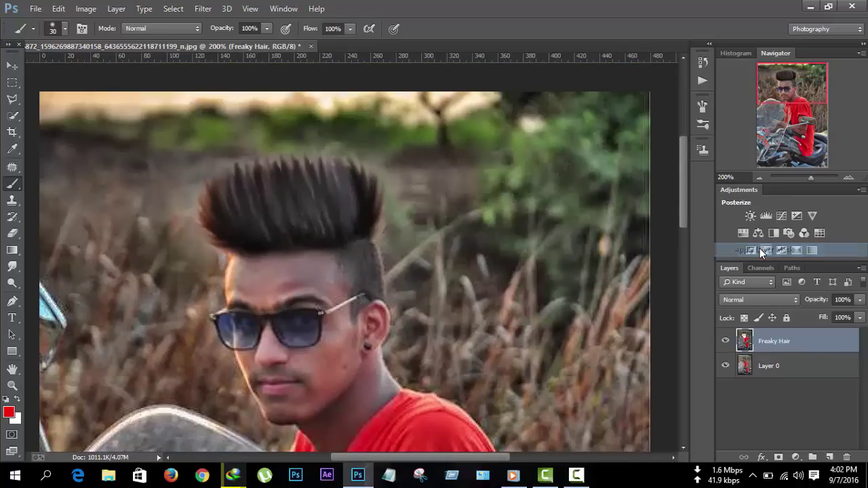
# Add a new layer and brush a saturated pink streak on the left of the hair
pyautogui.click(828, 458)
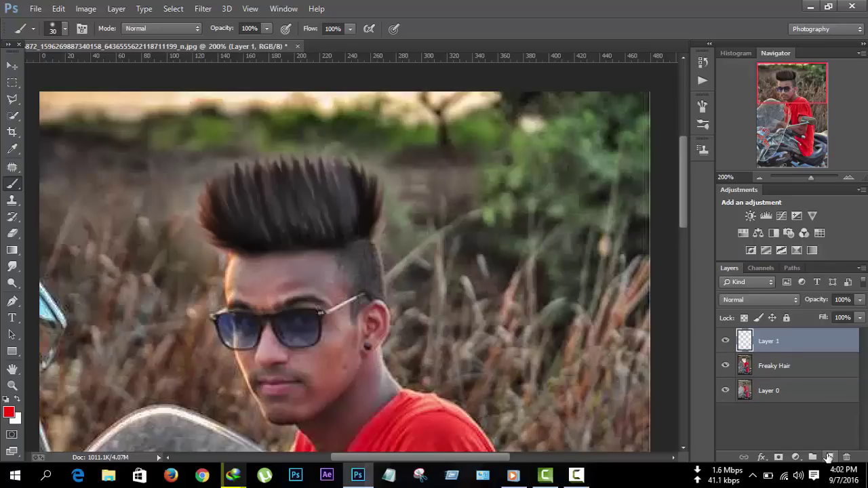
pyautogui.click(9, 413)
pyautogui.click(569, 254)
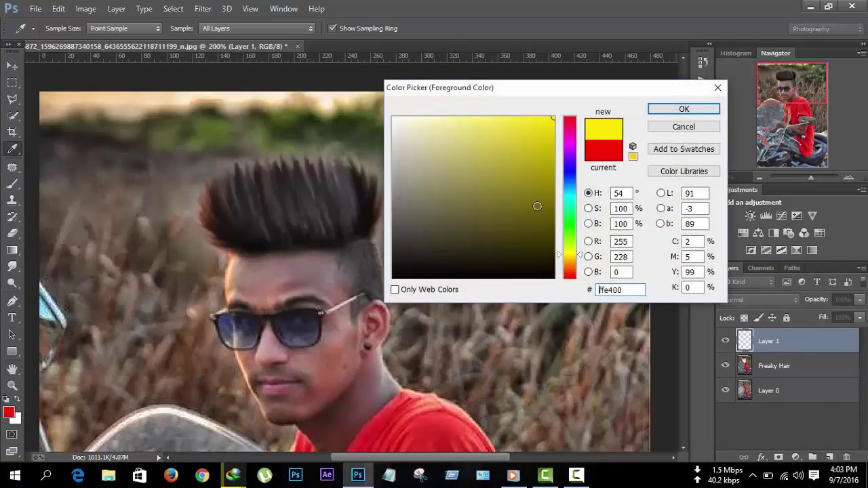
pyautogui.moveTo(570, 277)
pyautogui.mouseDown()
pyautogui.moveTo(563, 117)
pyautogui.moveTo(568, 170)
pyautogui.moveTo(571, 132)
pyautogui.mouseUp()
pyautogui.click(471, 119)
pyautogui.click(572, 134)
pyautogui.click(496, 117)
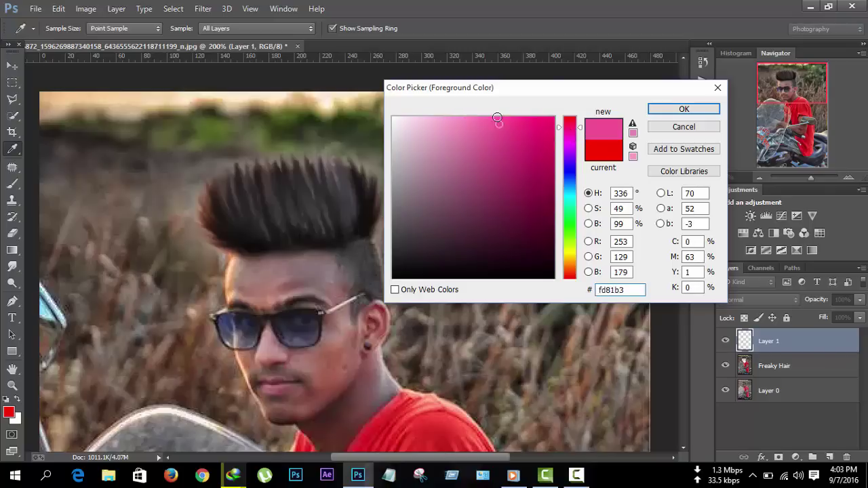
pyautogui.click(683, 109)
pyautogui.press('b')
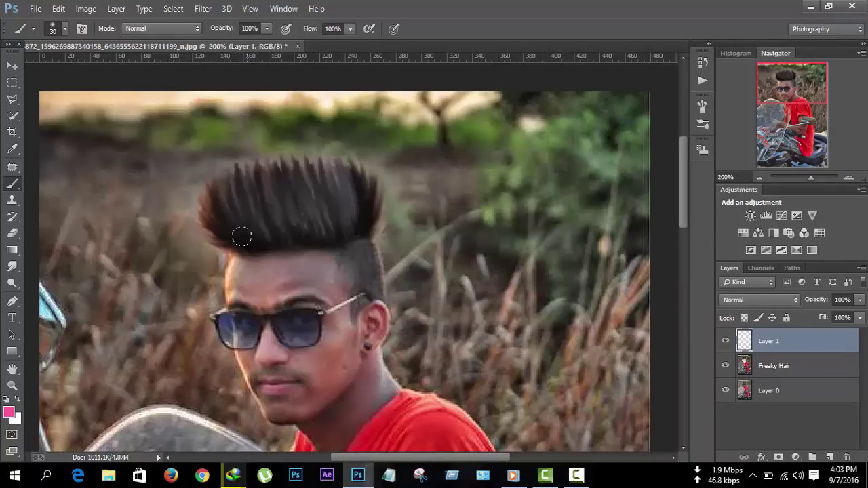
pyautogui.moveTo(240, 236); pyautogui.dragTo(212, 182)
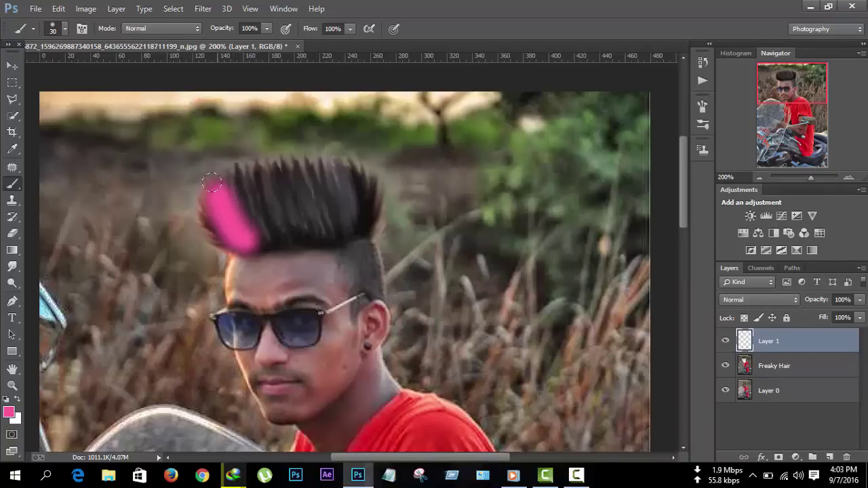
# Paint a blue-violet streak through the middle and a red streak on the right of the hair
pyautogui.click(9, 414)
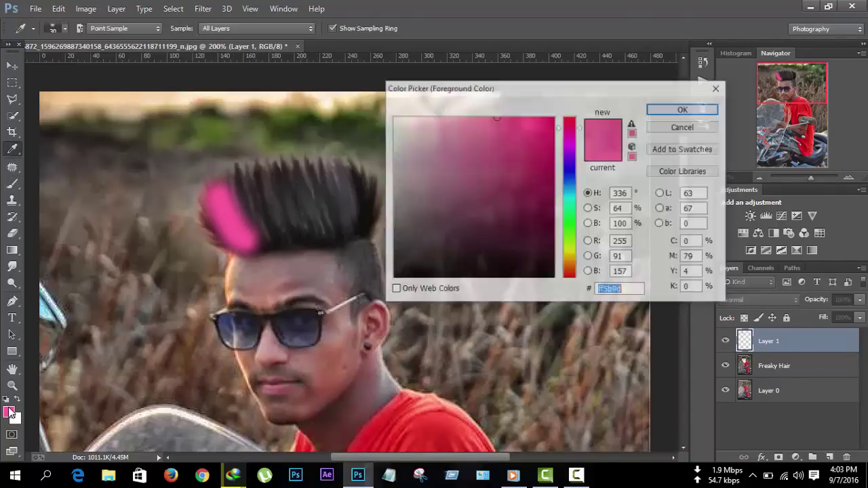
pyautogui.click(566, 169)
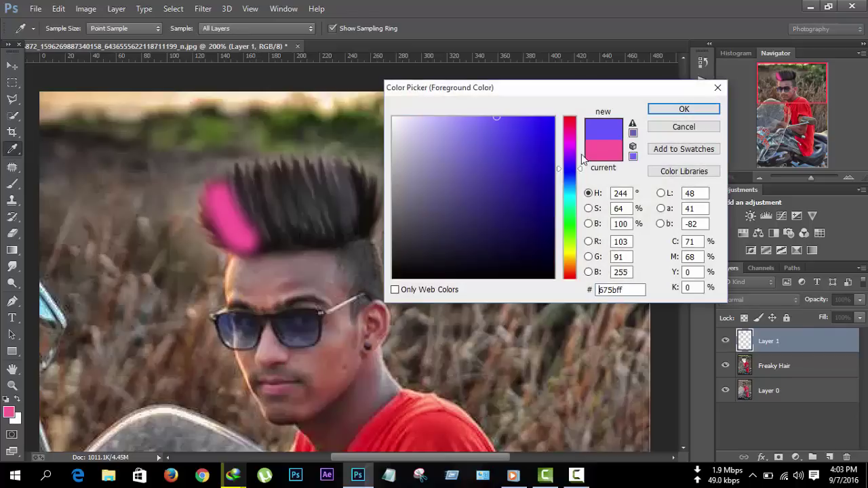
pyautogui.click(684, 110)
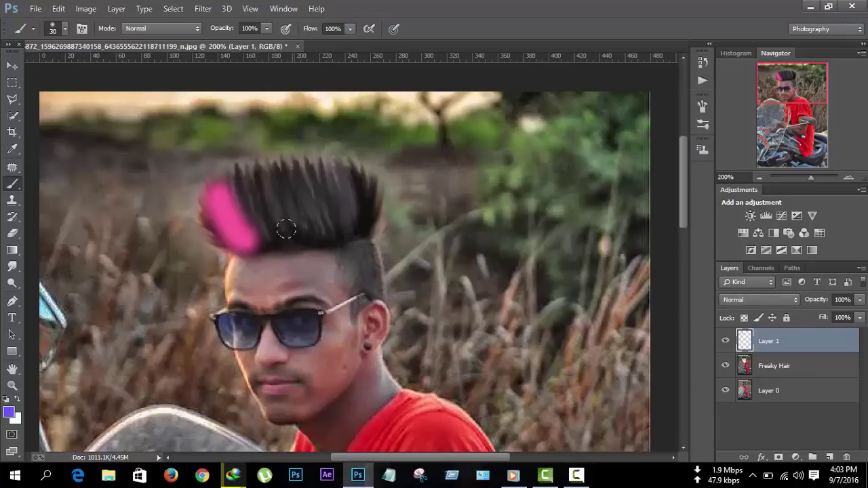
pyautogui.moveTo(290, 236); pyautogui.dragTo(258, 172)
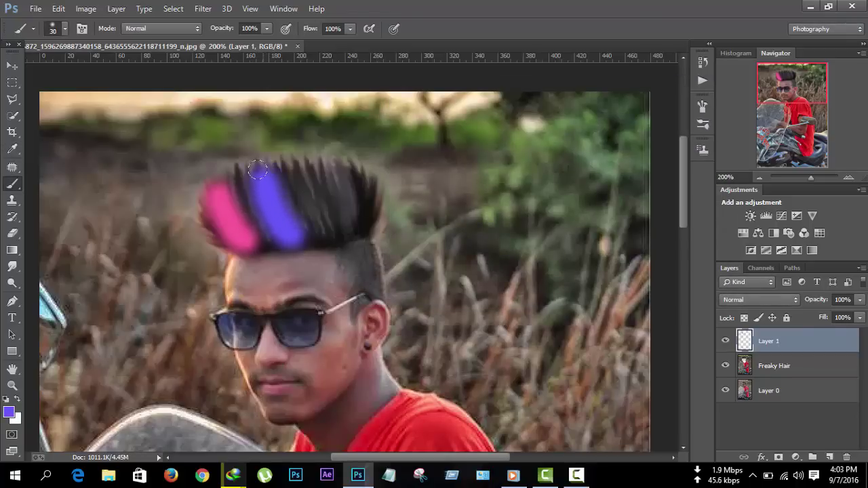
pyautogui.click(9, 411)
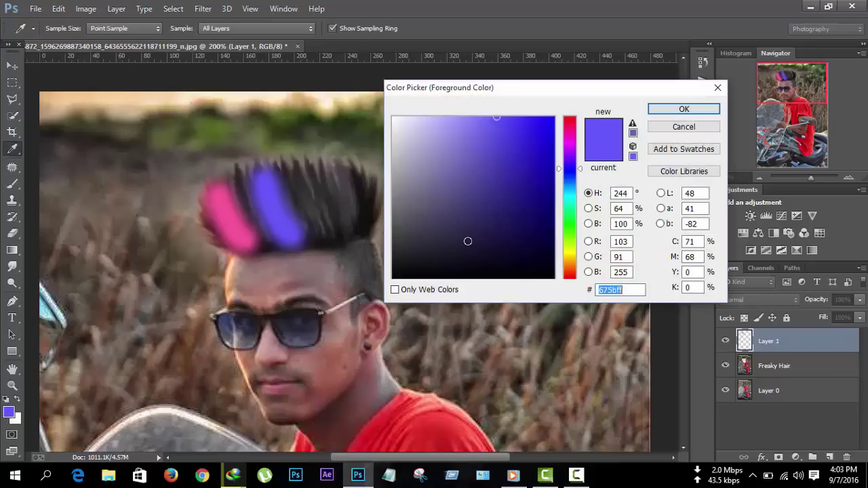
pyautogui.moveTo(570, 255); pyautogui.dragTo(575, 293)
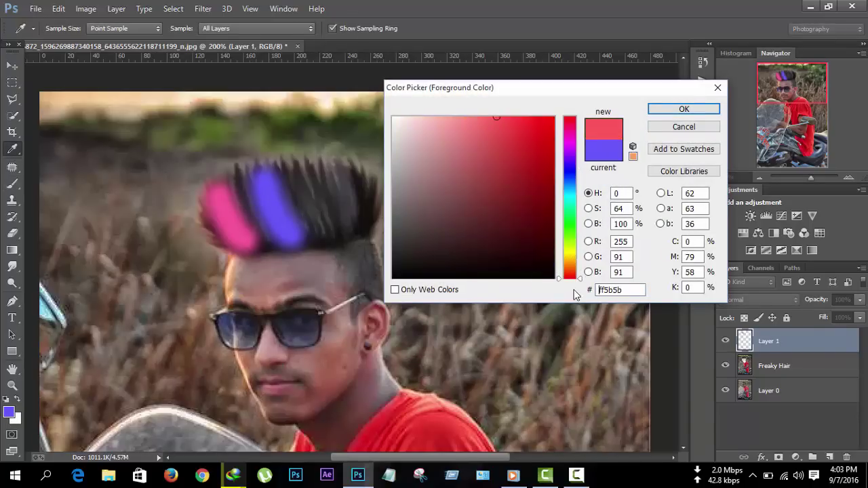
pyautogui.click(683, 109)
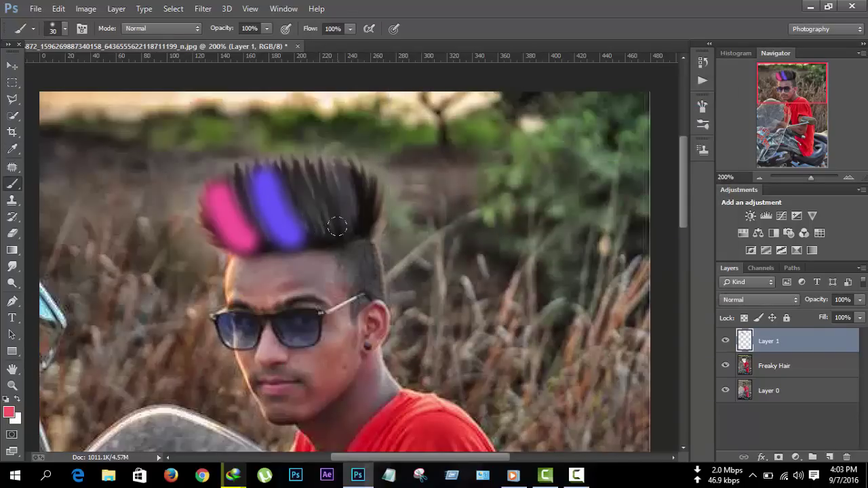
pyautogui.moveTo(337, 226); pyautogui.dragTo(319, 164)
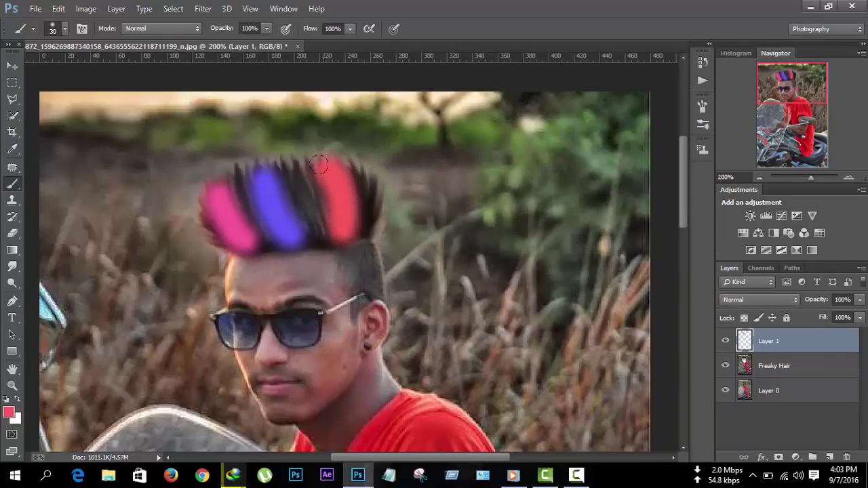
# Set Layer 1 to Color blend mode at 62% opacity and zoom out to the whole photo
pyautogui.click(771, 298)
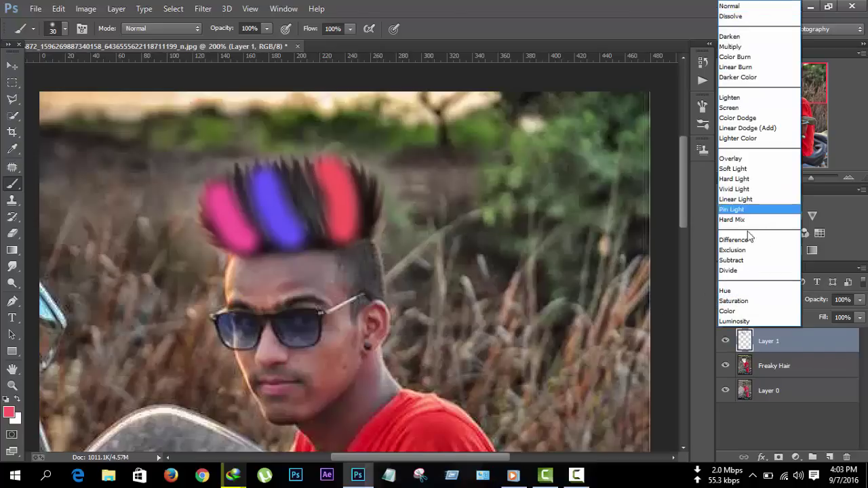
pyautogui.click(738, 311)
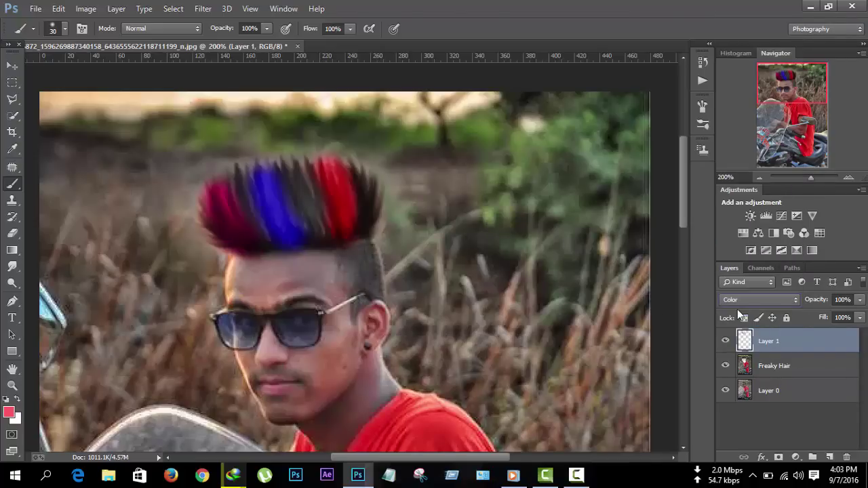
pyautogui.moveTo(862, 305)
pyautogui.mouseDown()
pyautogui.moveTo(846, 313)
pyautogui.moveTo(823, 308)
pyautogui.mouseUp()
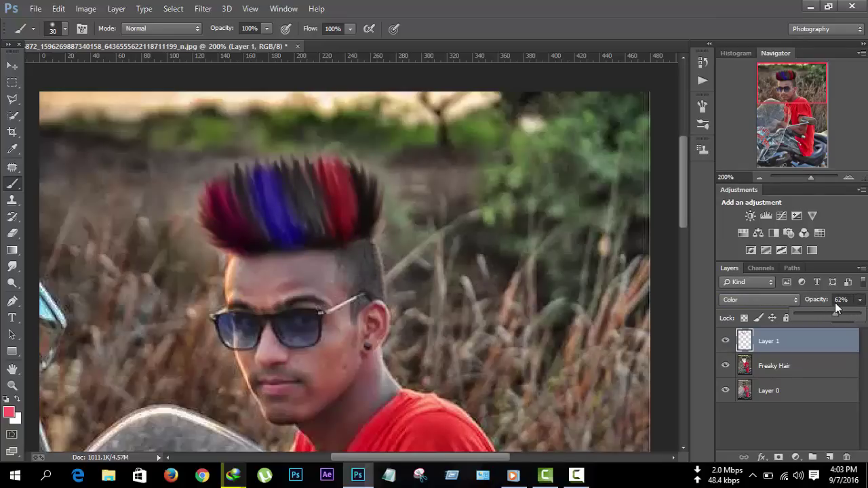
pyautogui.hotkey('ctrl', '-')
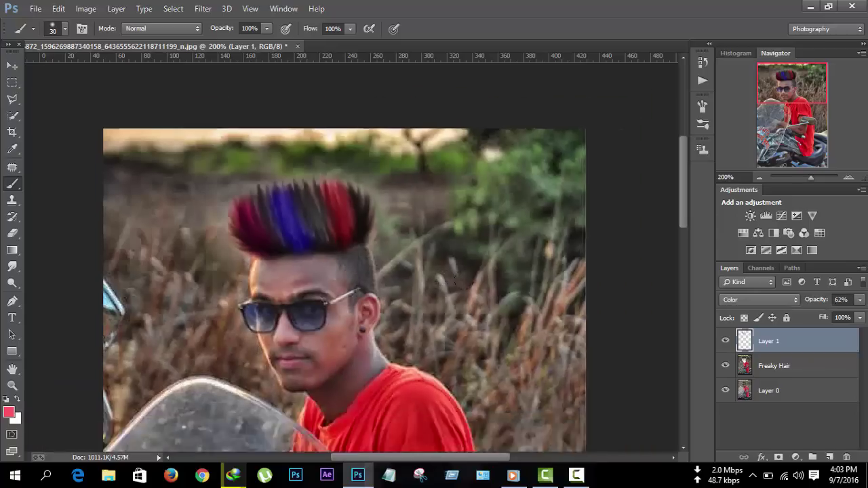
pyautogui.hotkey('ctrl', '-')
pyautogui.hotkey('ctrl', '-')
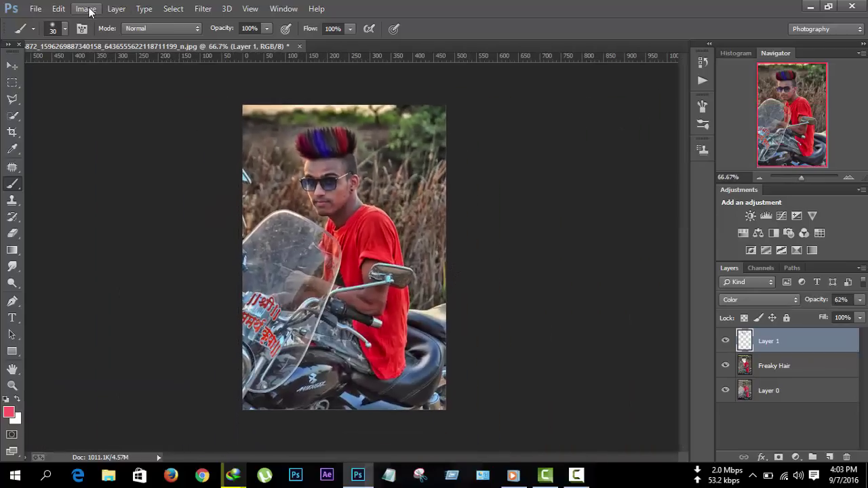
# Apply Hue/Saturation at hue +24, saturation +58, lightness −19 to recolour the hair streaks
pyautogui.click(86, 9)
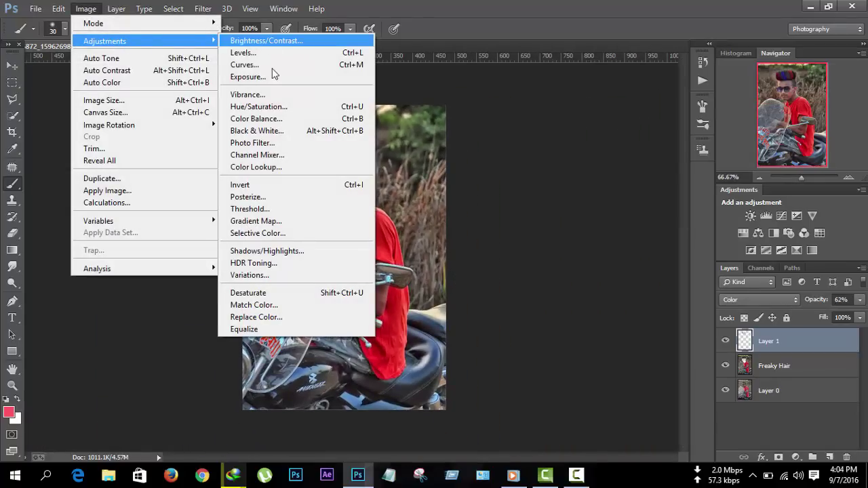
pyautogui.moveTo(105, 41)
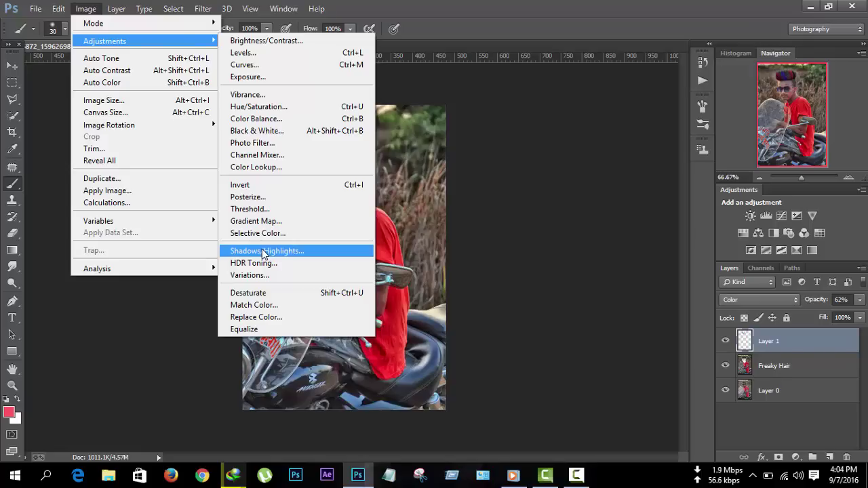
pyautogui.click(250, 105)
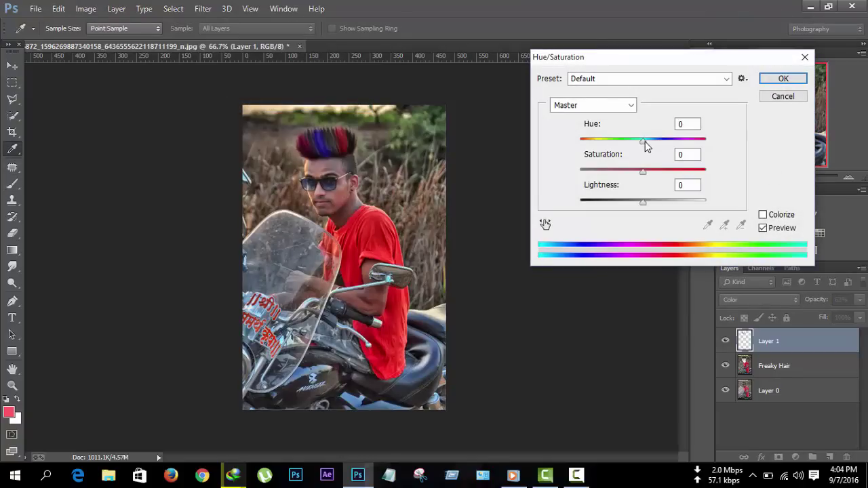
pyautogui.moveTo(644, 142)
pyautogui.mouseDown()
pyautogui.moveTo(668, 152)
pyautogui.moveTo(682, 146)
pyautogui.mouseUp()
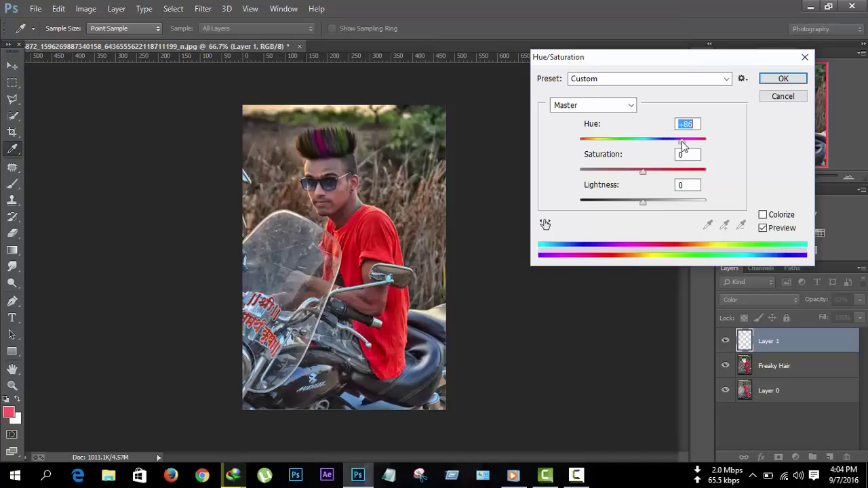
pyautogui.moveTo(683, 146); pyautogui.dragTo(659, 143)
pyautogui.moveTo(644, 172)
pyautogui.mouseDown()
pyautogui.moveTo(626, 177)
pyautogui.moveTo(678, 180)
pyautogui.mouseUp()
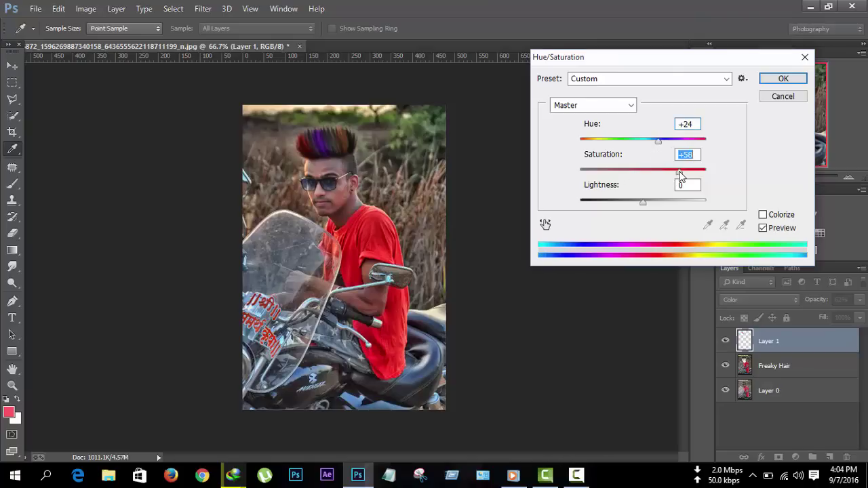
pyautogui.moveTo(643, 202); pyautogui.dragTo(631, 203)
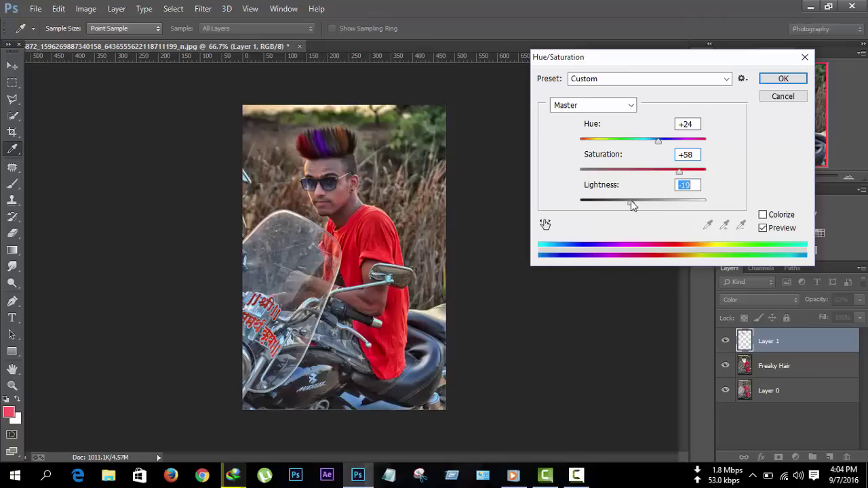
# Confirm the Hue/Saturation change and zoom in on the face and hair
pyautogui.click(776, 79)
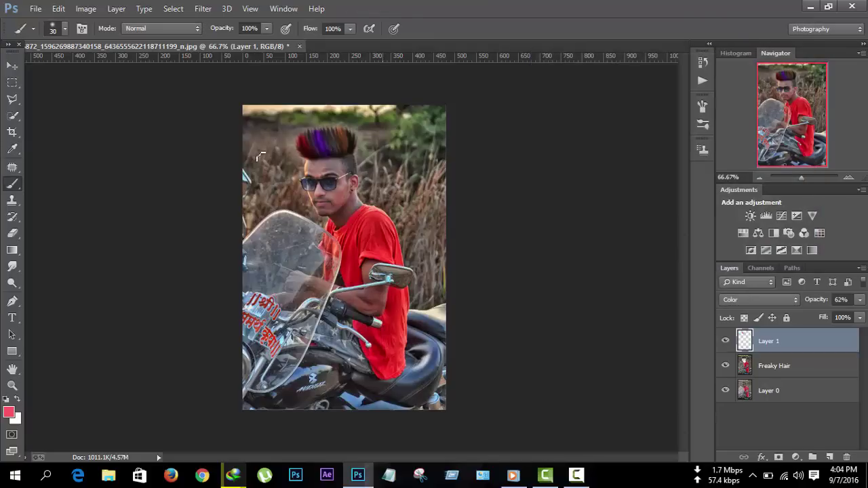
pyautogui.hotkey('ctrl', '+')
pyautogui.hotkey('ctrl', '+')
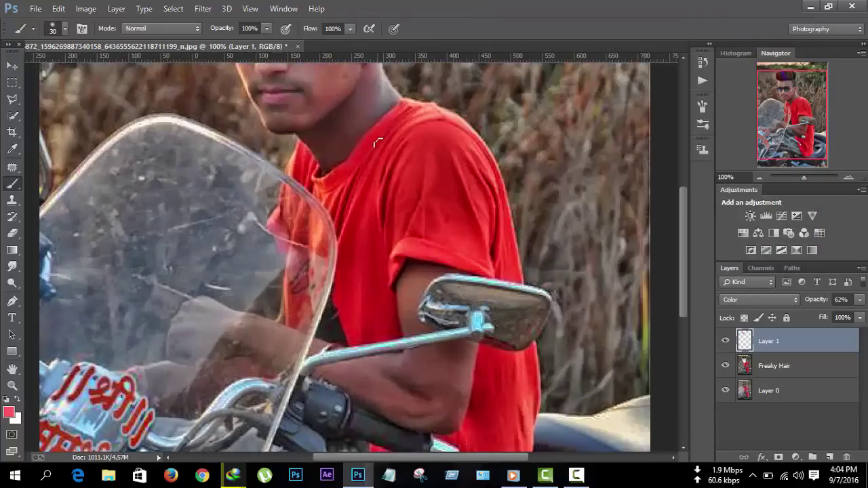
pyautogui.scroll(5, 372, 104)
pyautogui.scroll(3, 183, 125)
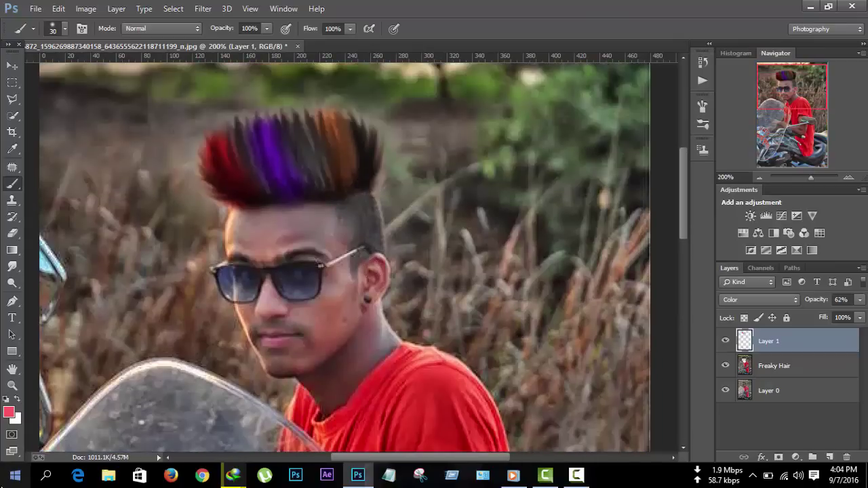
# Paint a yellow streak into the spiky hair with a smaller brush, then zoom out
pyautogui.click(12, 413)
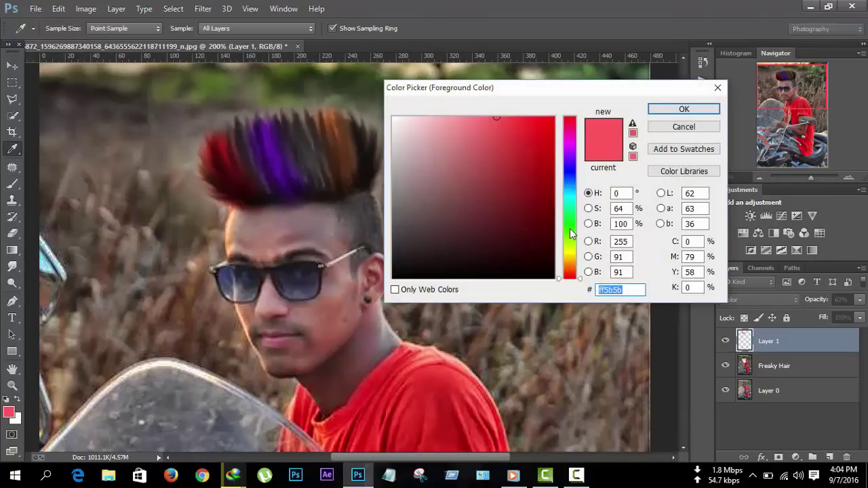
pyautogui.moveTo(570, 234); pyautogui.dragTo(570, 253)
pyautogui.click(683, 109)
pyautogui.press('b')
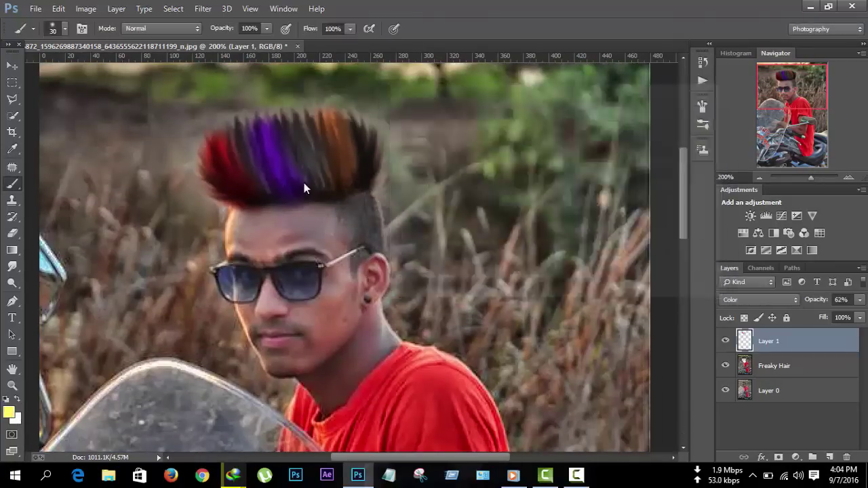
pyautogui.press('[')
pyautogui.moveTo(316, 159)
pyautogui.mouseDown()
pyautogui.moveTo(319, 180)
pyautogui.moveTo(299, 125)
pyautogui.mouseUp()
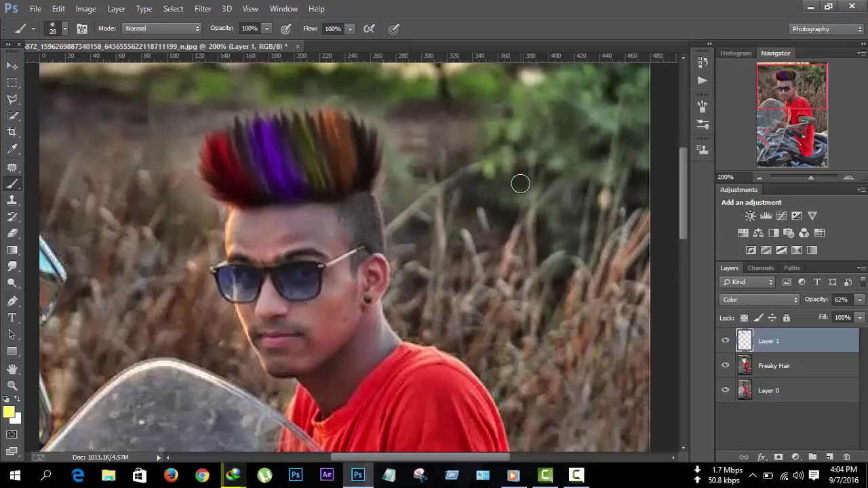
pyautogui.hotkey('ctrl', '-')
pyautogui.hotkey('ctrl', '-')
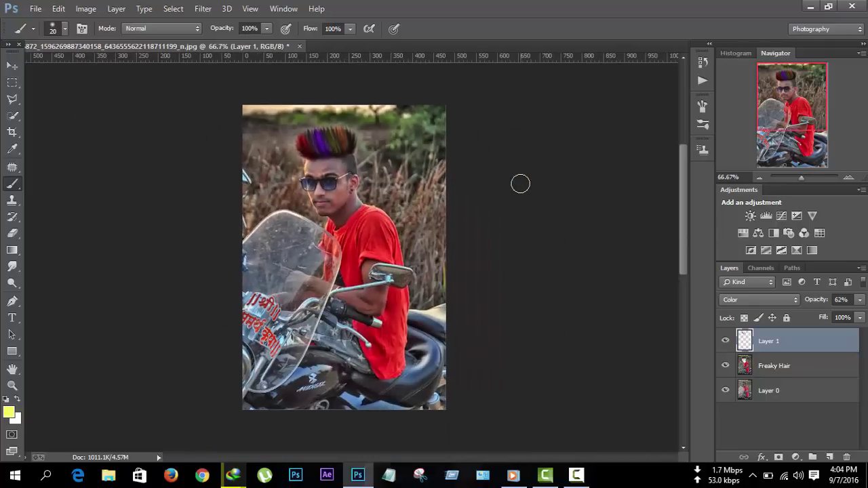
# Flatten the image and apply Imagenomic Noiseware Professional noise reduction
pyautogui.rightClick(808, 350)
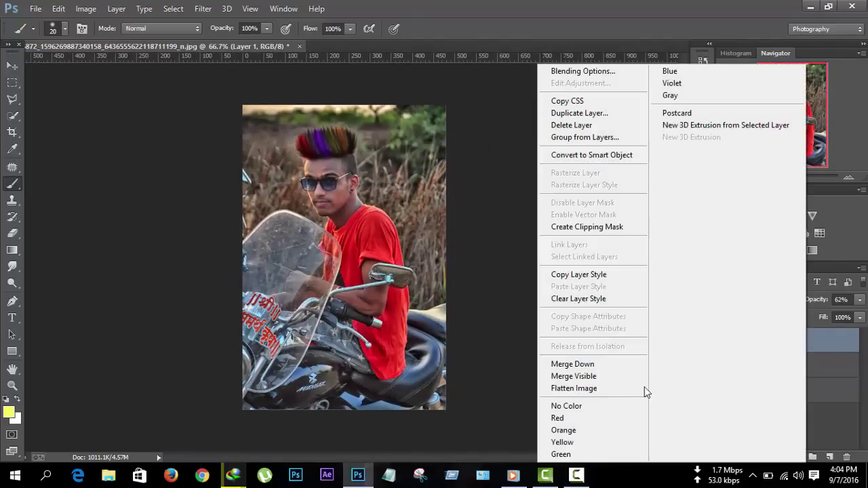
pyautogui.click(605, 390)
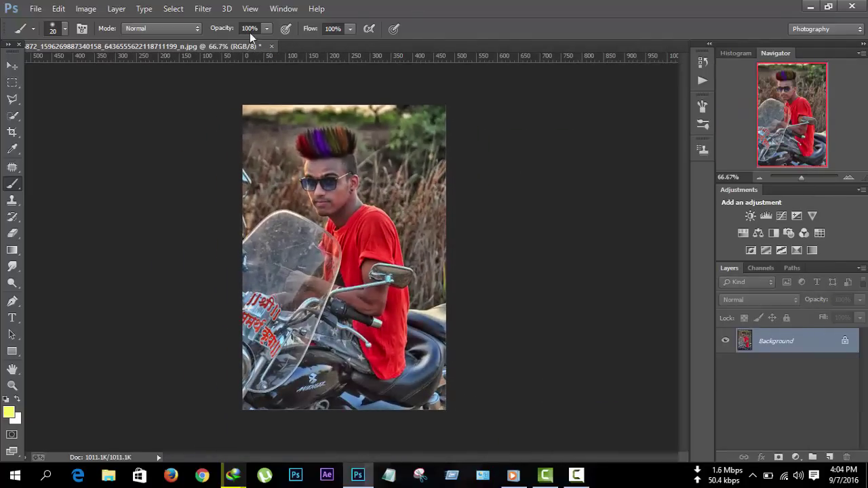
pyautogui.click(211, 9)
pyautogui.moveTo(224, 324)
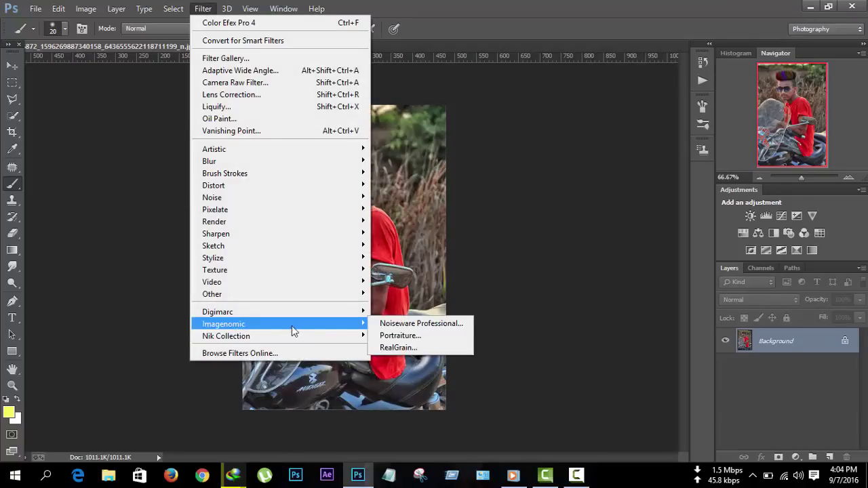
pyautogui.click(417, 324)
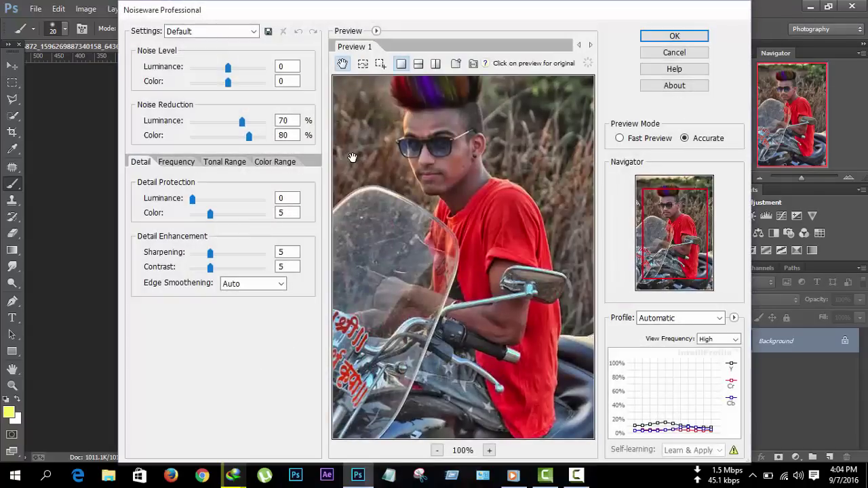
pyautogui.moveTo(351, 158); pyautogui.dragTo(352, 204)
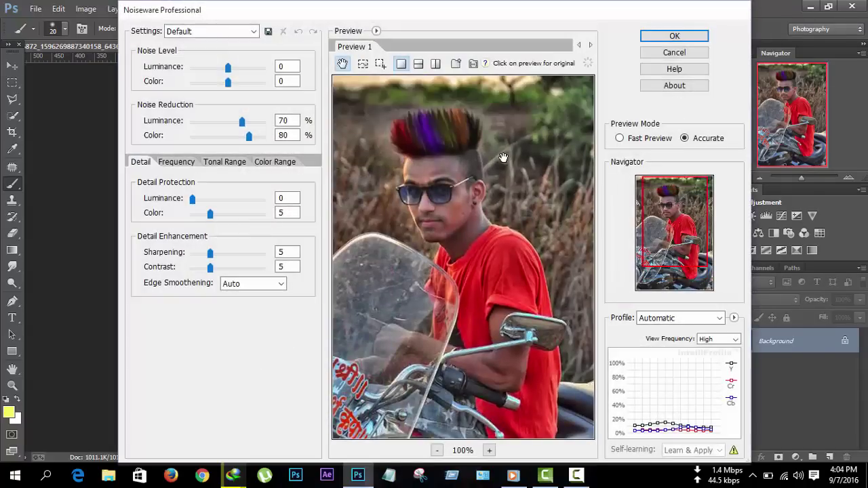
pyautogui.click(673, 36)
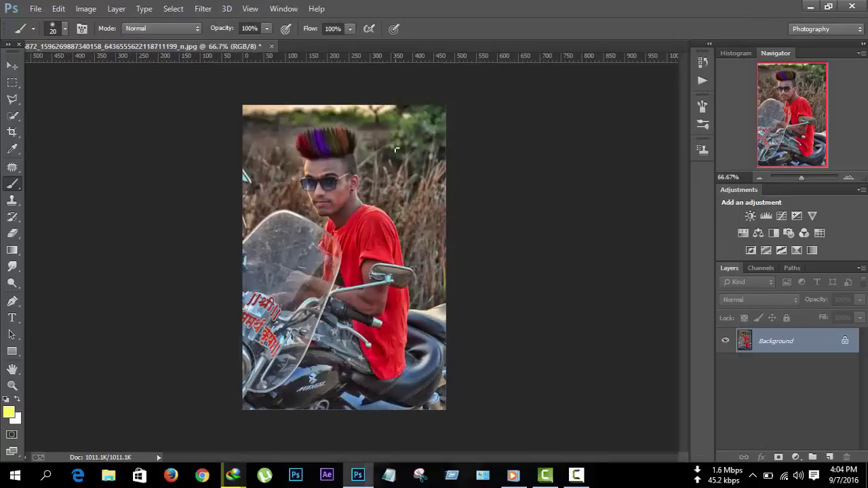
# Try the Oil Paint filter on the Background but cancel it
pyautogui.click(203, 8)
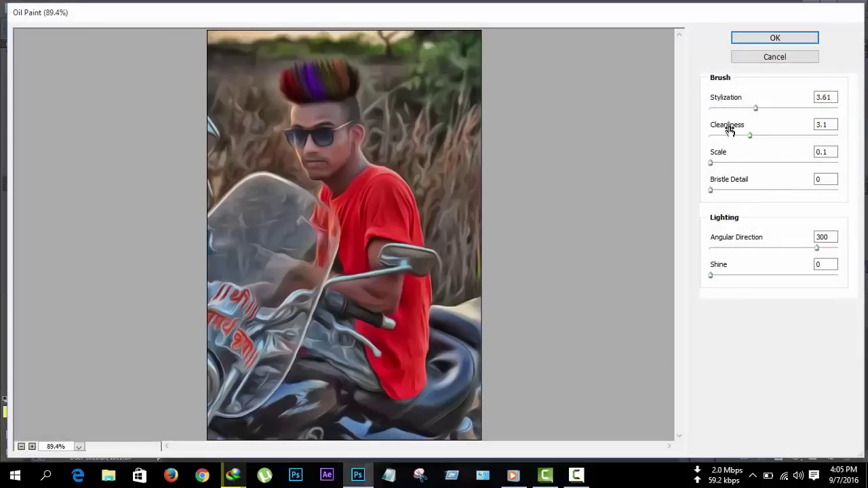
pyautogui.click(785, 57)
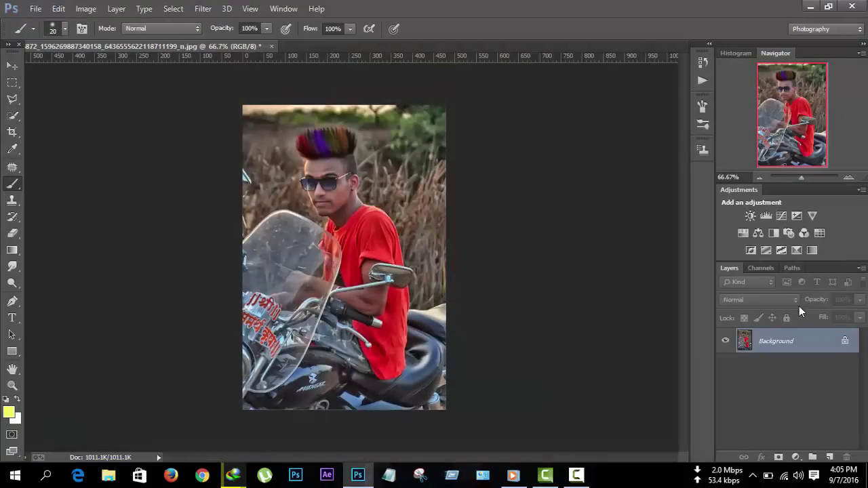
pyautogui.rightClick(817, 340)
# Duplicate the Background layer and apply Oil Paint with stylization 0.94 and cleanliness 0
pyautogui.click(774, 219)
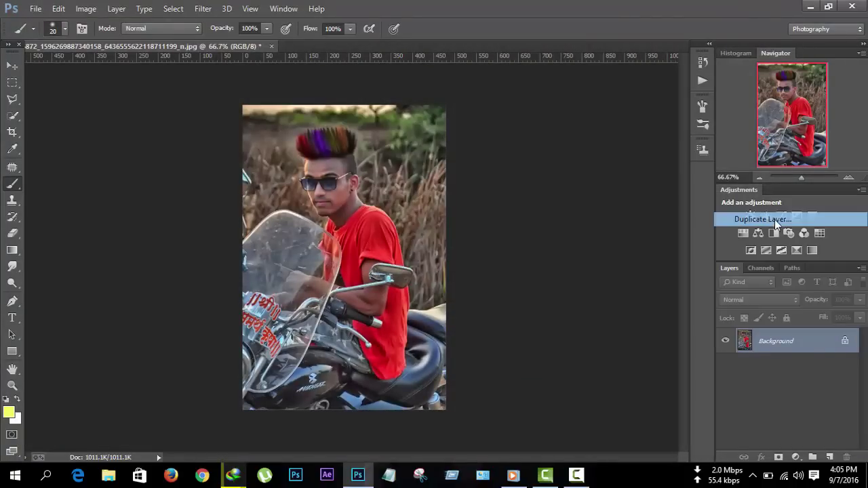
pyautogui.press('Return')
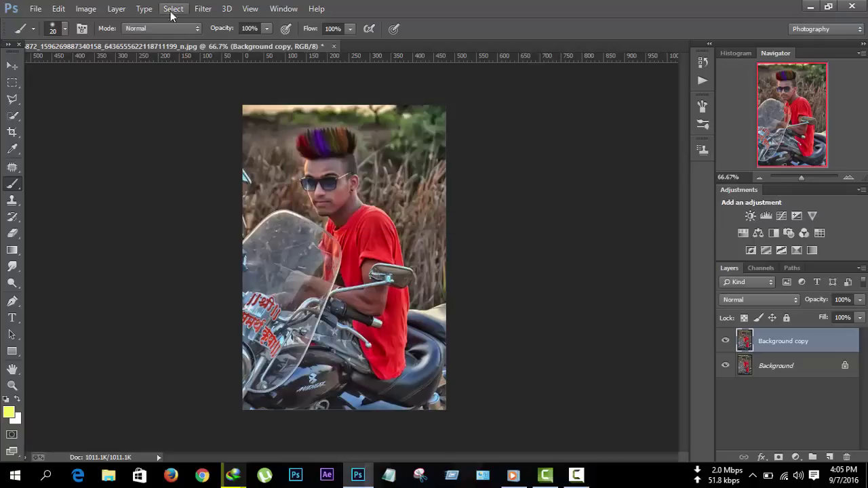
pyautogui.click(203, 8)
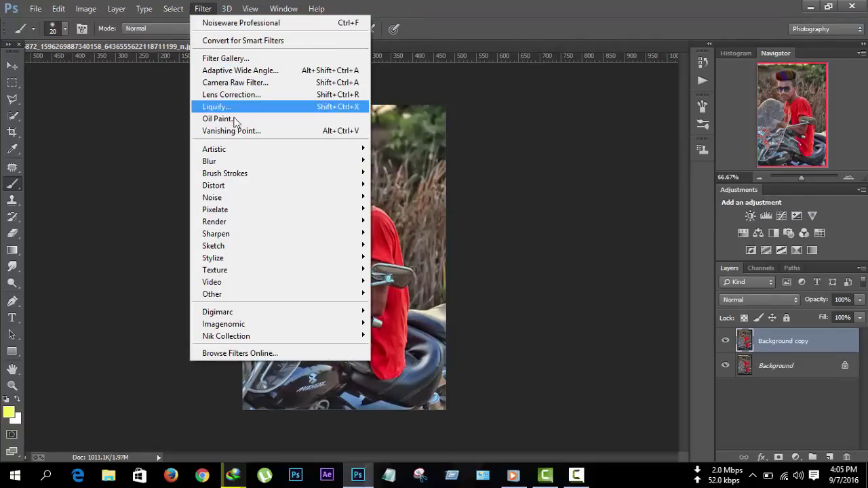
pyautogui.click(220, 119)
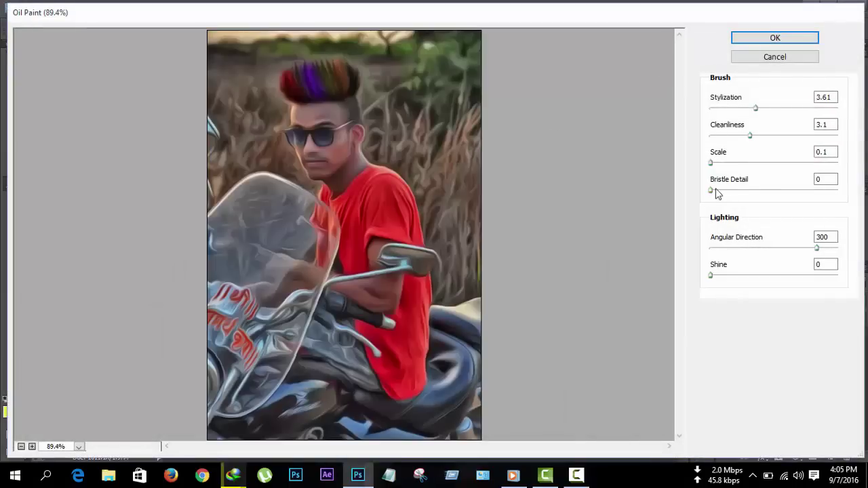
pyautogui.click(727, 135)
pyautogui.moveTo(726, 135); pyautogui.dragTo(720, 136)
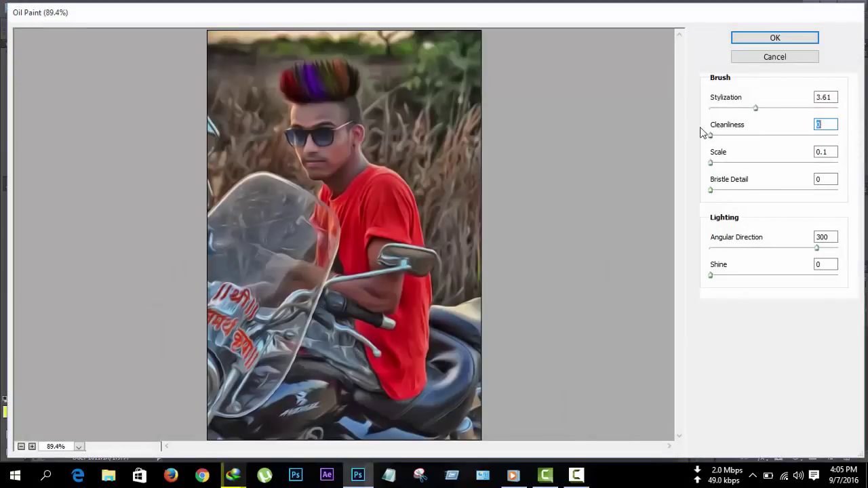
pyautogui.click(722, 109)
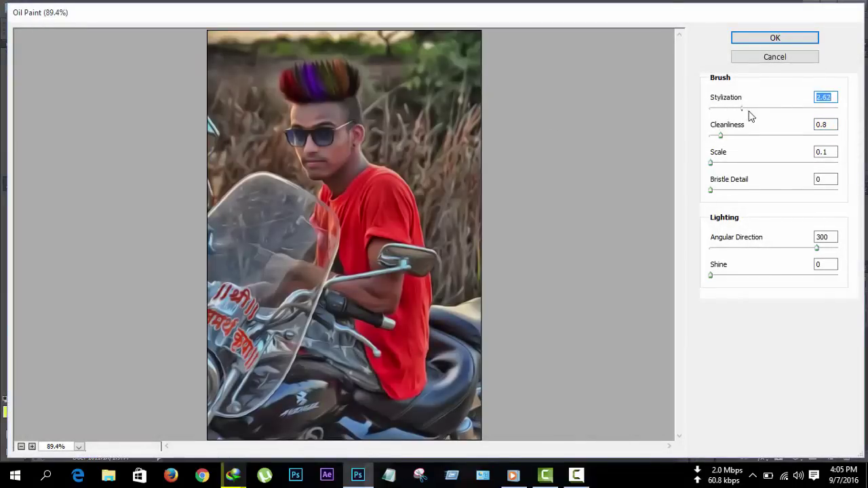
pyautogui.moveTo(722, 136); pyautogui.dragTo(669, 135)
pyautogui.click(773, 37)
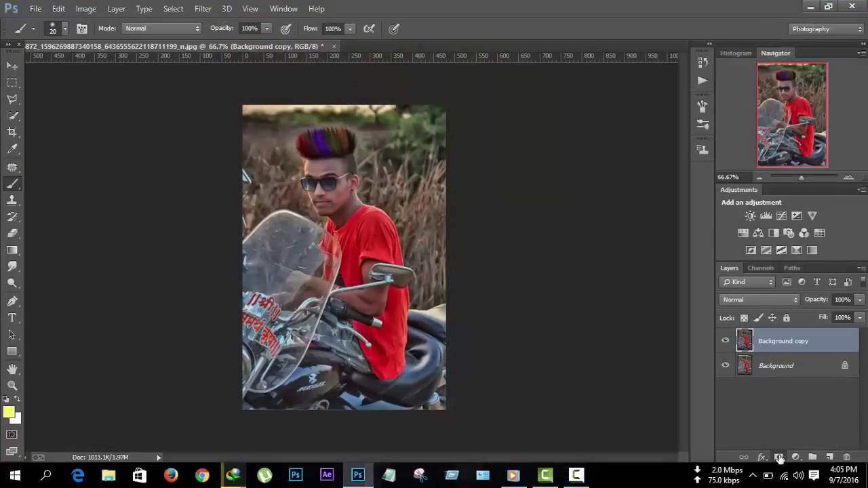
# Add a layer mask to the Background copy and adjust the zoom
pyautogui.click(779, 457)
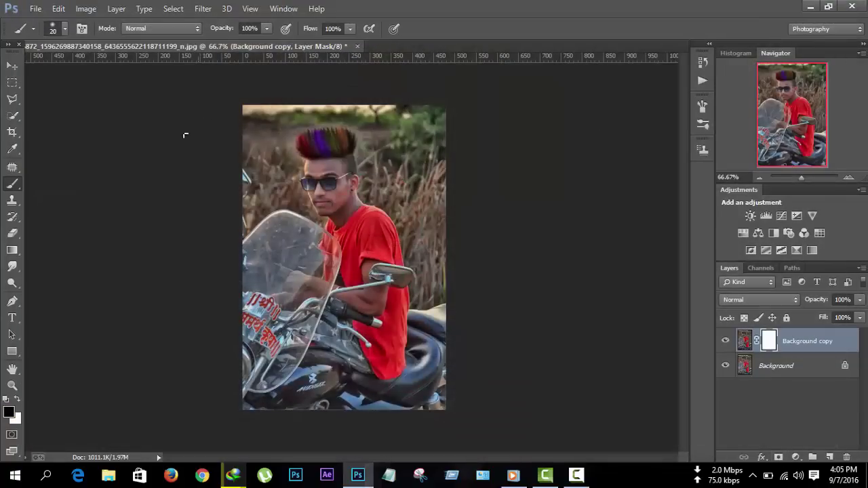
pyautogui.scroll(1, 316, 195)
pyautogui.scroll(2, 305, 200)
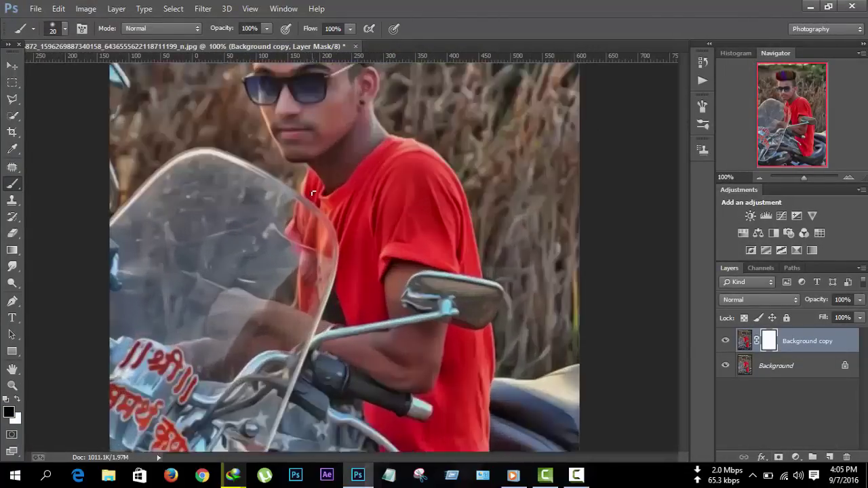
pyautogui.scroll(2, 290, 207)
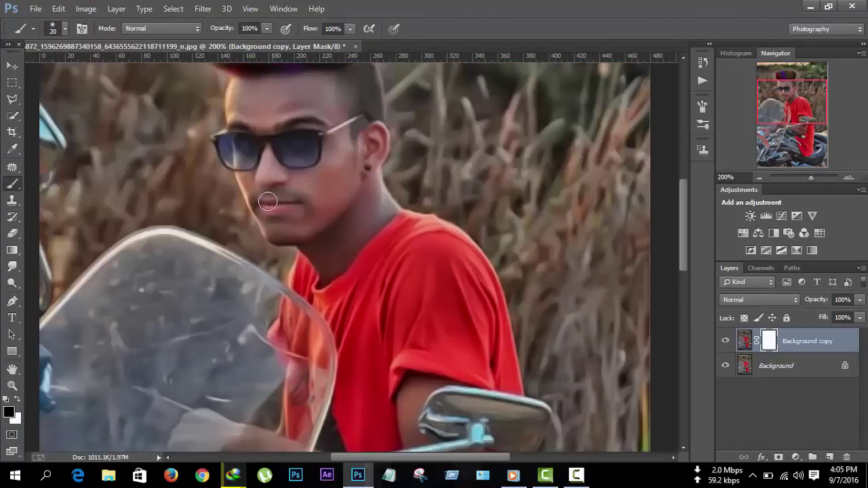
pyautogui.scroll(3, 293, 176)
pyautogui.scroll(1, 295, 167)
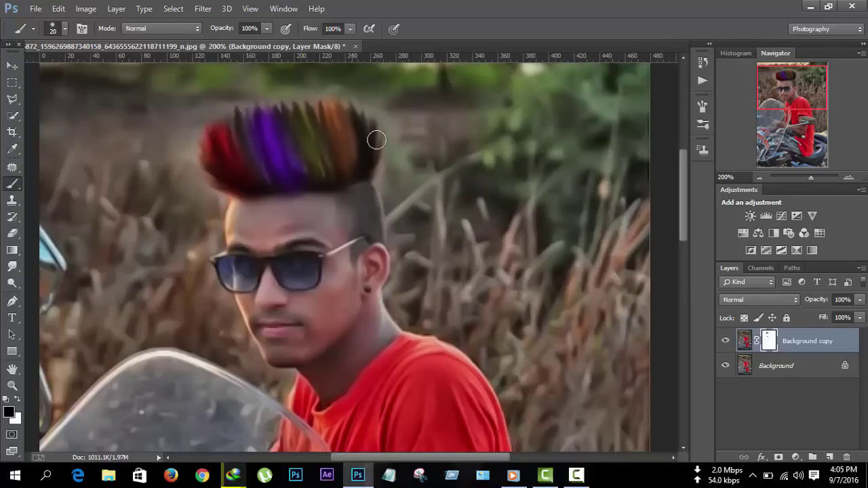
pyautogui.hotkey('ctrl', '-')
pyautogui.hotkey('ctrl', '-')
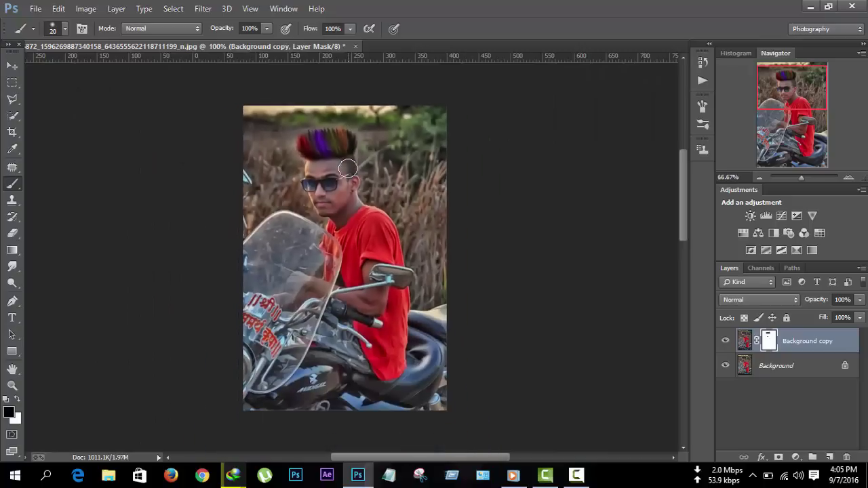
# Paint the mask black over the man's face, arm and shirt to hide the oil effect
pyautogui.click(353, 176)
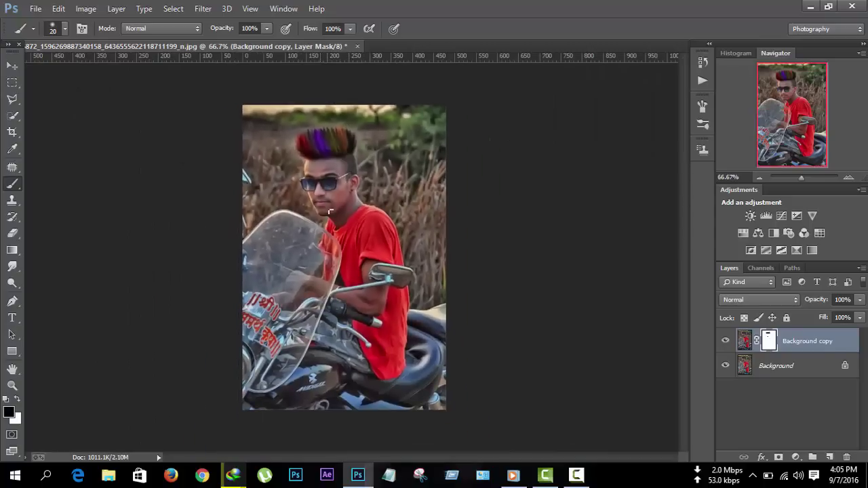
pyautogui.moveTo(366, 258); pyautogui.dragTo(367, 288)
pyautogui.moveTo(356, 219); pyautogui.dragTo(346, 248)
pyautogui.press(']')
pyautogui.press(']')
pyautogui.press(']')
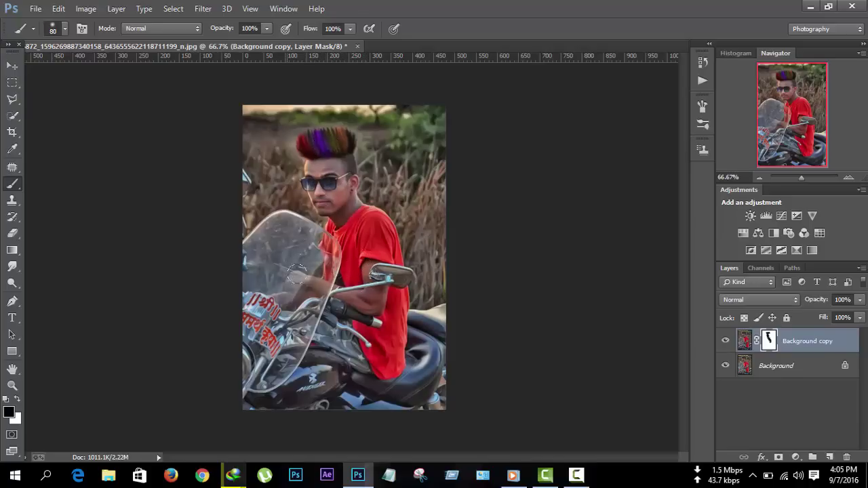
# Add a new empty layer and set the foreground colour to purple
pyautogui.click(829, 457)
pyautogui.press('i')
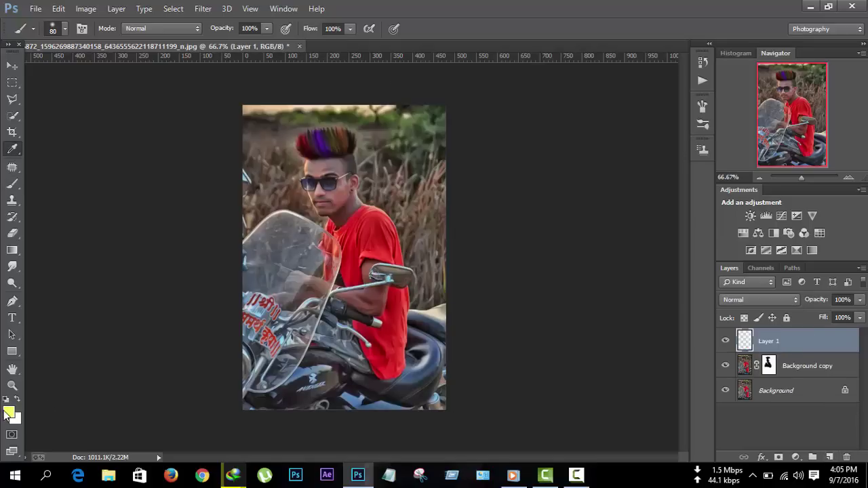
pyautogui.click(8, 412)
pyautogui.click(570, 120)
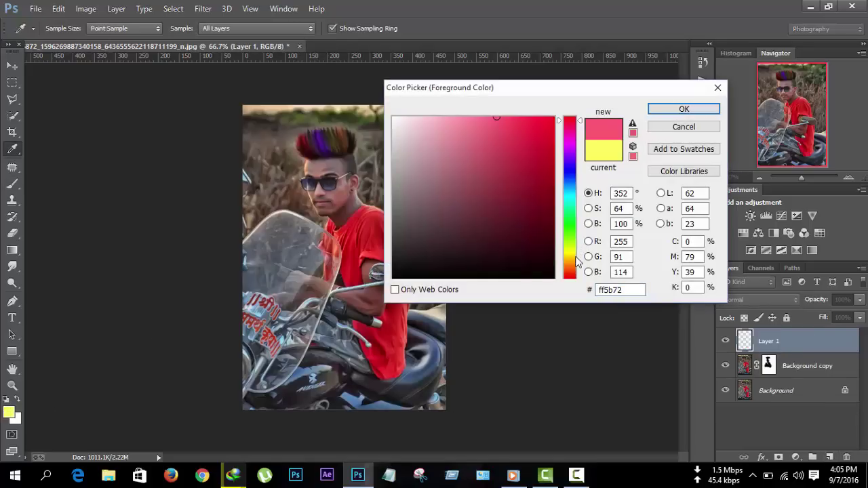
pyautogui.click(574, 256)
pyautogui.click(570, 165)
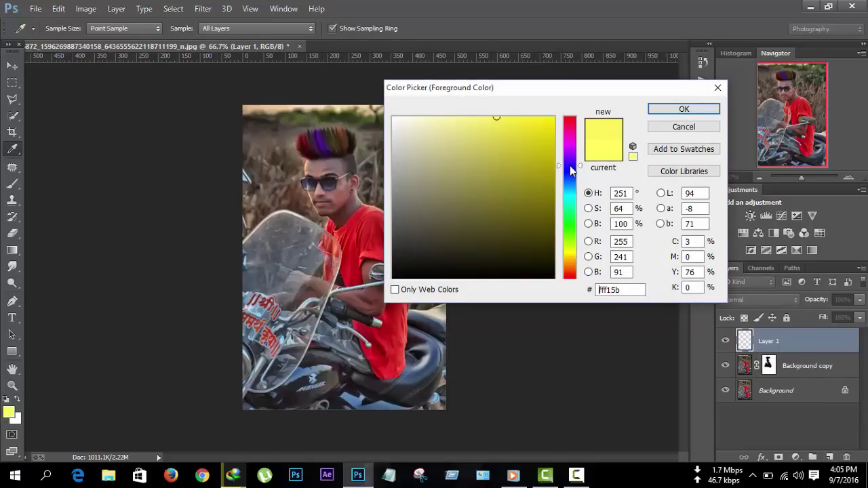
pyautogui.click(683, 110)
# Paint a 250 px soft purple blob beside the head and set the layer to Screen
pyautogui.press('b')
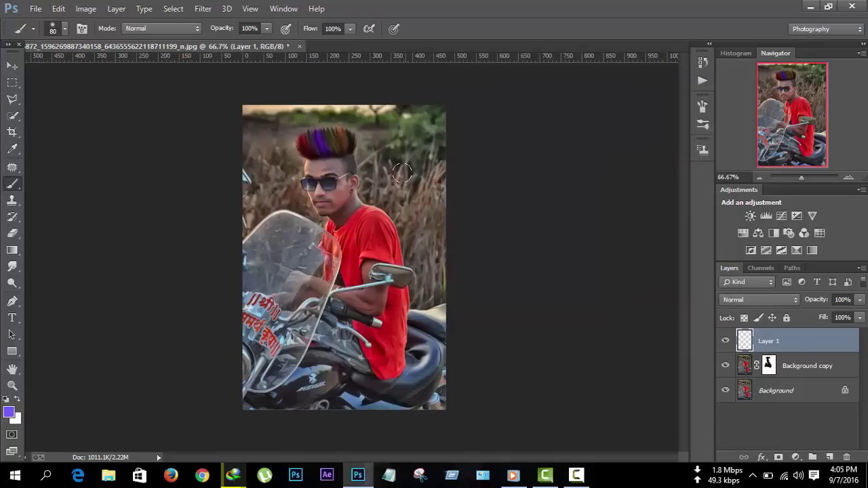
pyautogui.press(']')
pyautogui.press(']')
pyautogui.press(']')
pyautogui.press(']')
pyautogui.press(']')
pyautogui.press(']')
pyautogui.moveTo(387, 193); pyautogui.dragTo(357, 161)
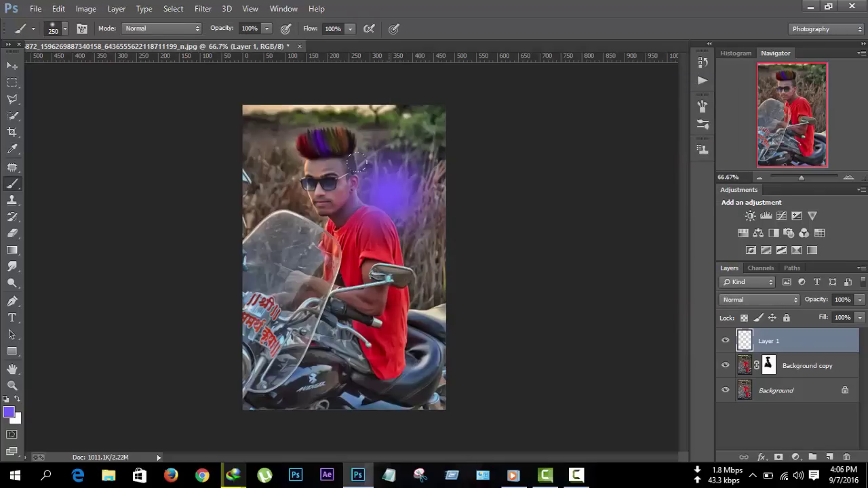
pyautogui.click(744, 301)
pyautogui.click(740, 111)
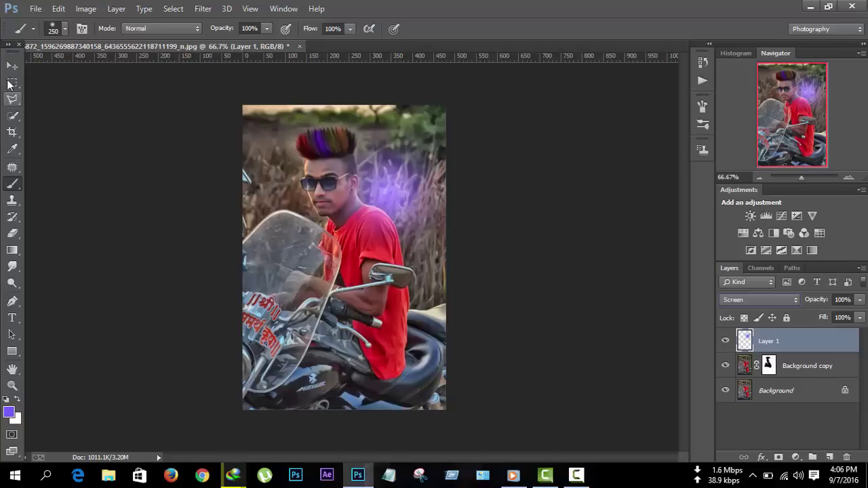
# Nudge the purple glow up and left and lower its opacity to about 53%
pyautogui.click(13, 66)
pyautogui.moveTo(404, 188)
pyautogui.mouseDown()
pyautogui.moveTo(390, 173)
pyautogui.moveTo(396, 193)
pyautogui.mouseUp()
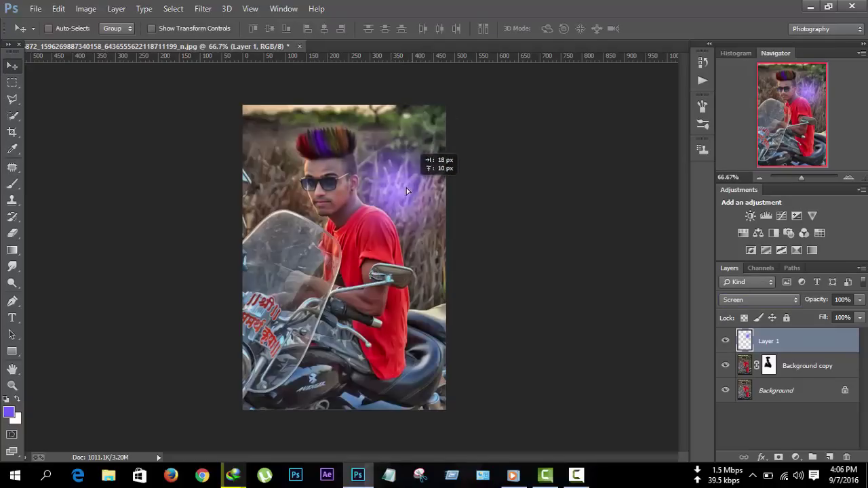
pyautogui.click(859, 300)
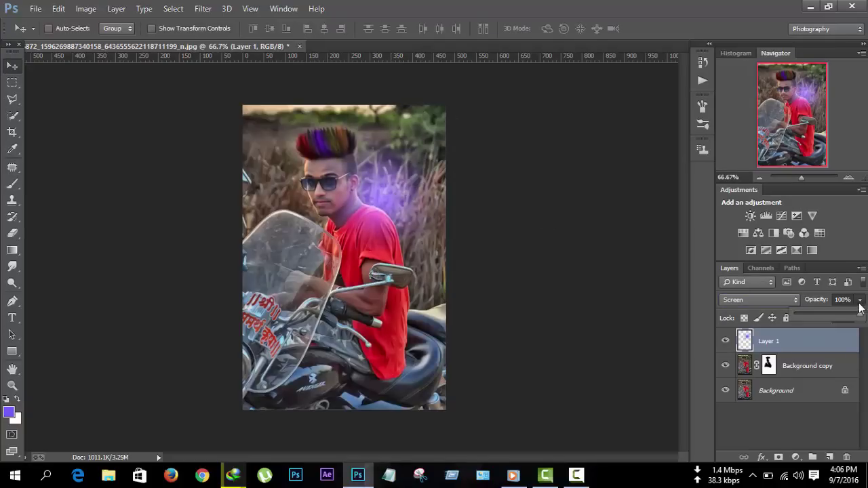
pyautogui.moveTo(860, 315); pyautogui.dragTo(830, 313)
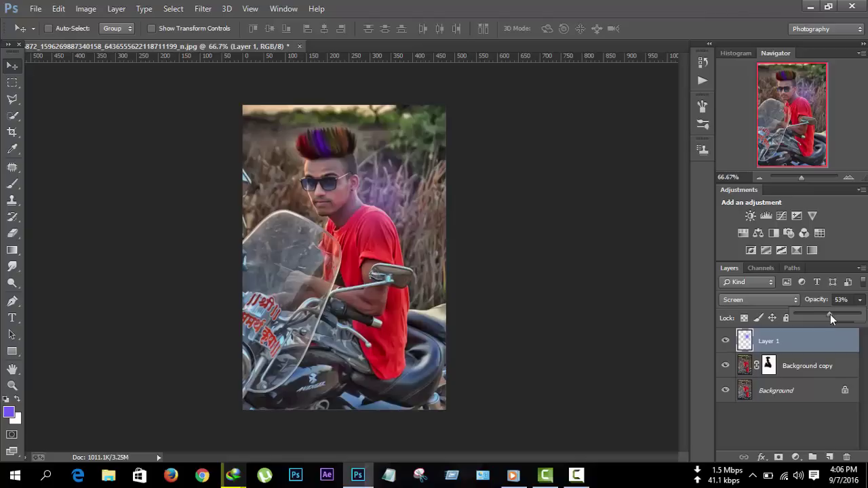
# Flatten the glow and all layers into one Background and save the file
pyautogui.rightClick(804, 351)
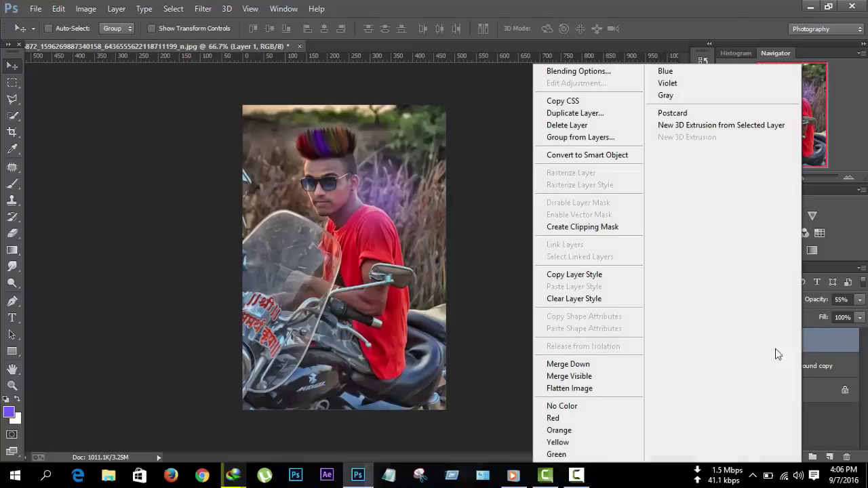
pyautogui.click(567, 391)
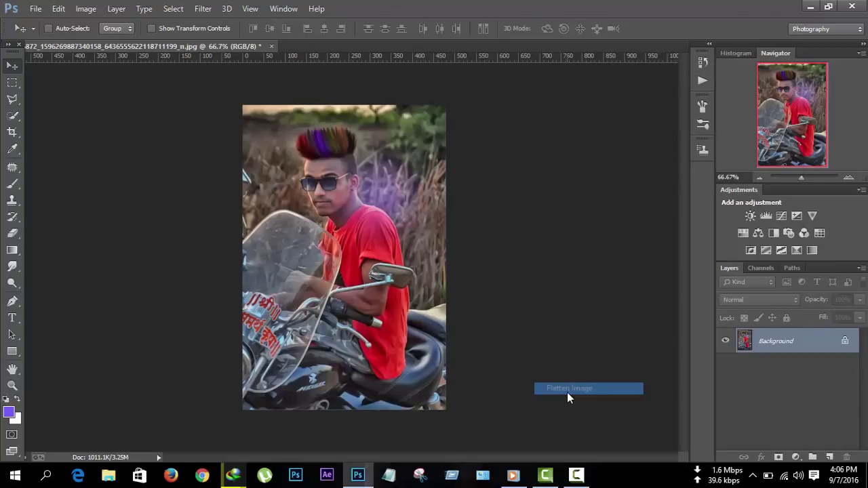
pyautogui.click(35, 10)
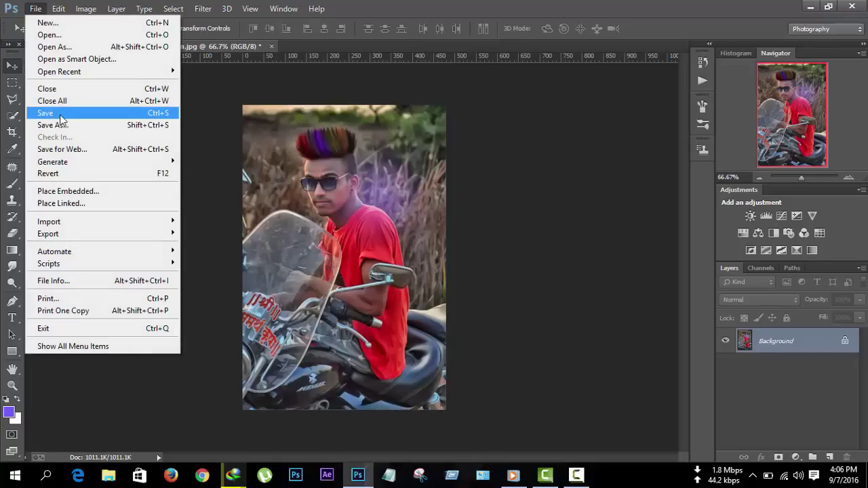
pyautogui.click(576, 474)
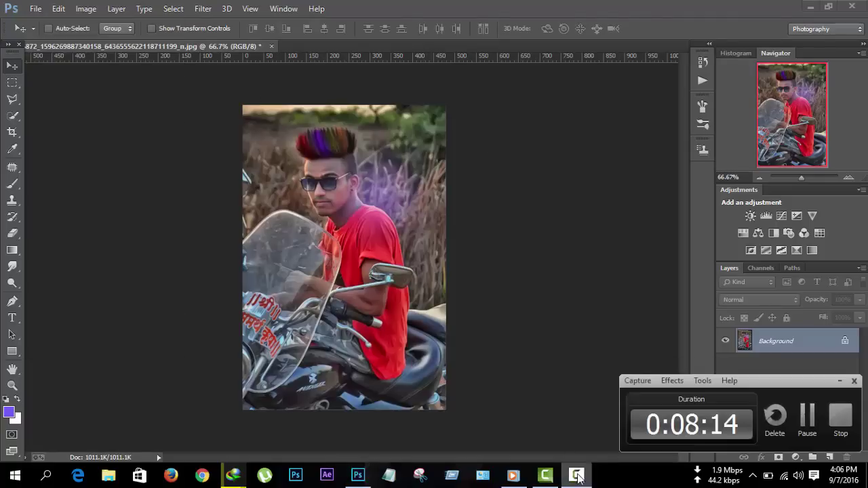